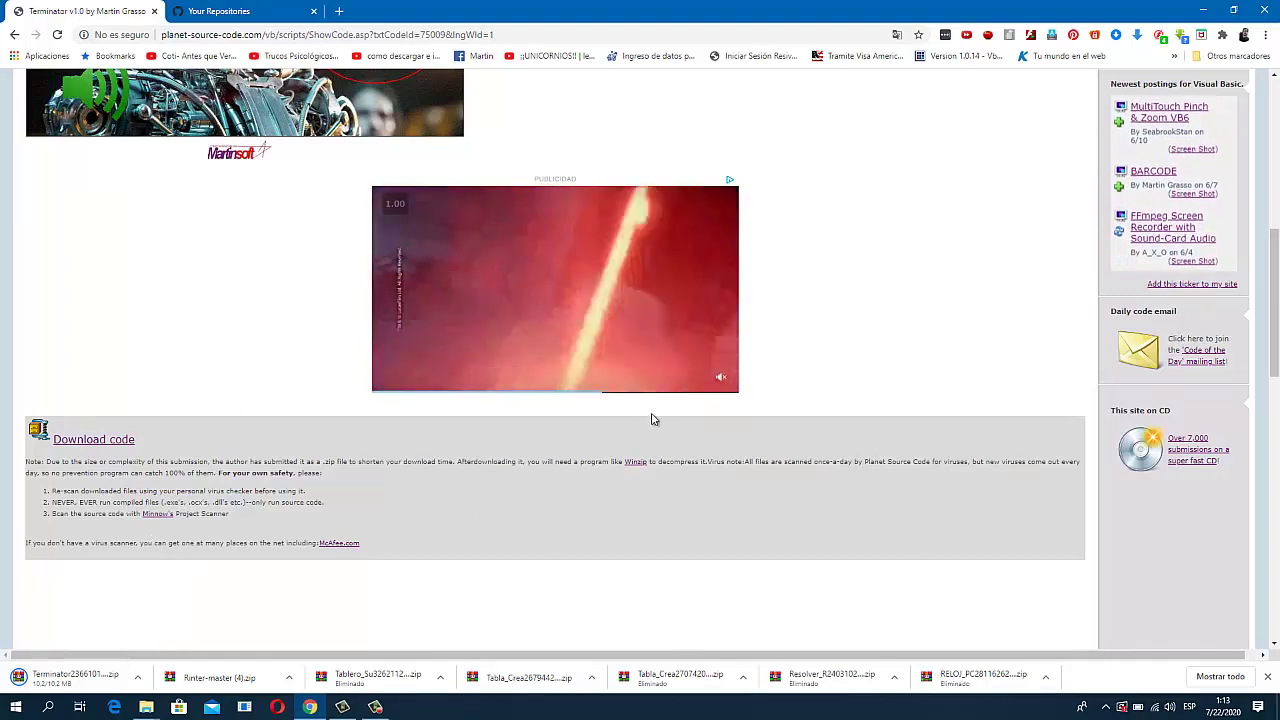
# Step: Show the downloaded Terminator236610142017.zip in its folder and copy the file
pyautogui.click(137, 677)
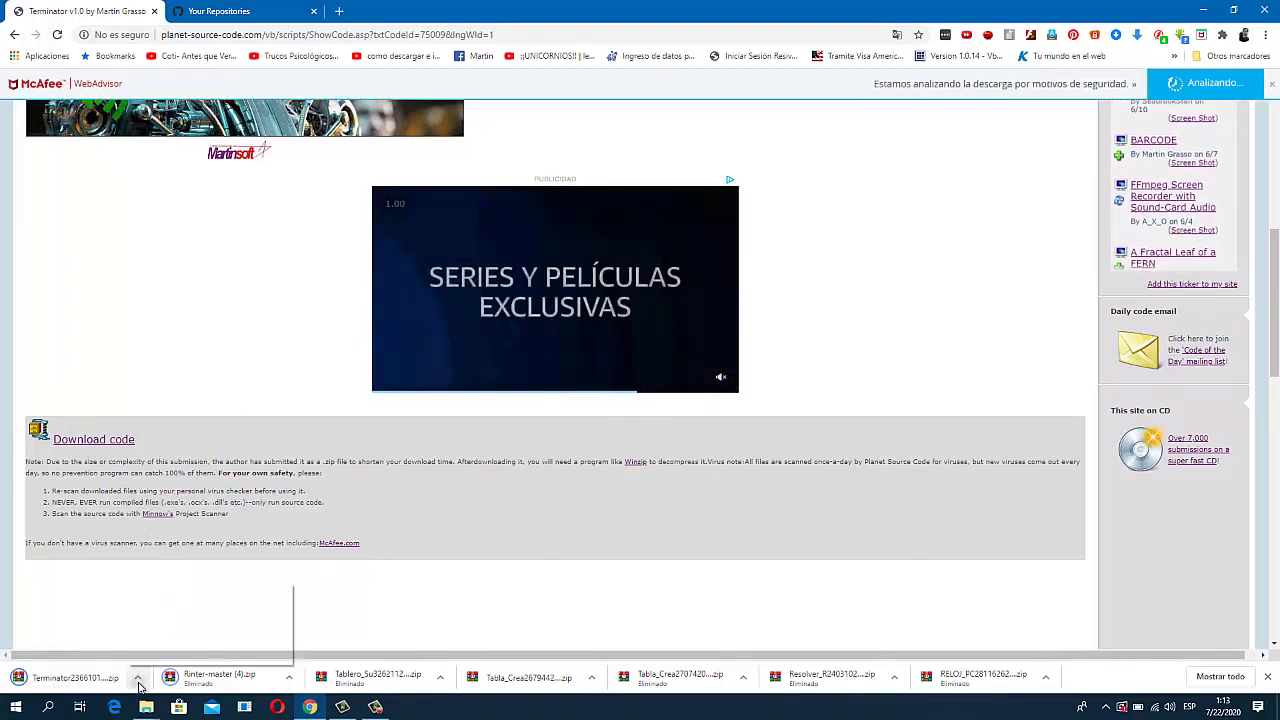
pyautogui.click(205, 626)
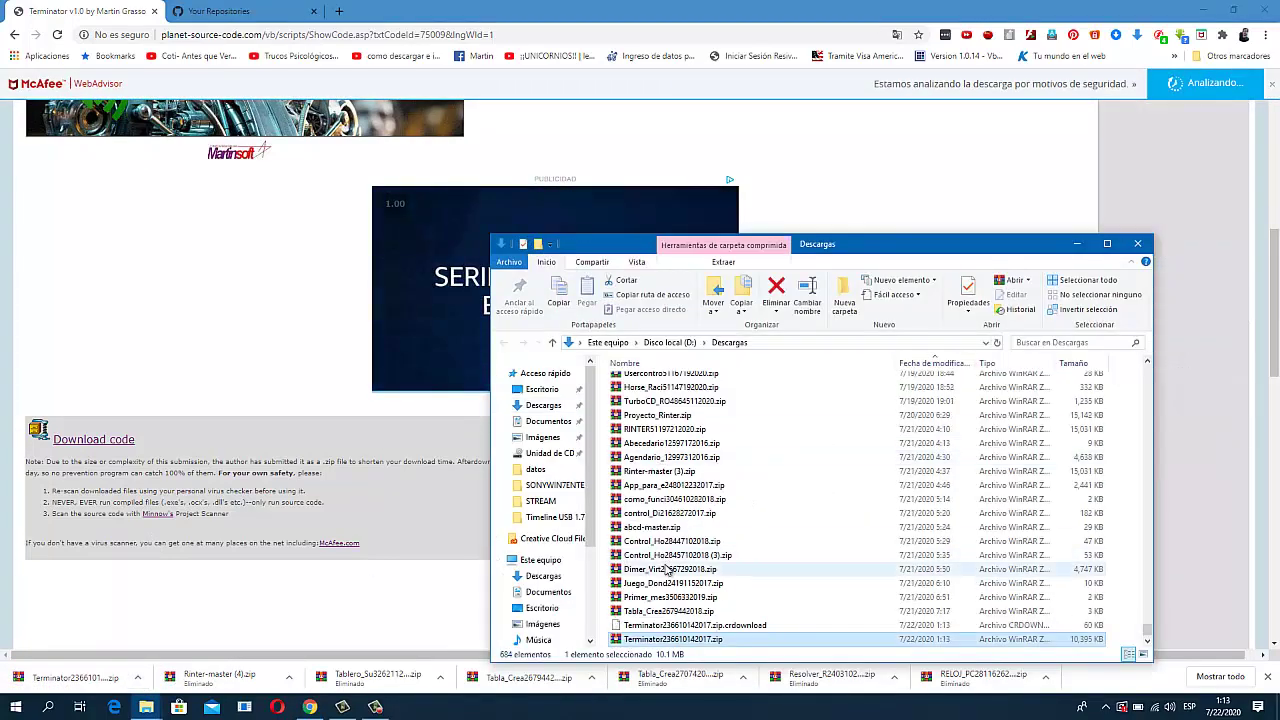
pyautogui.rightClick(675, 640)
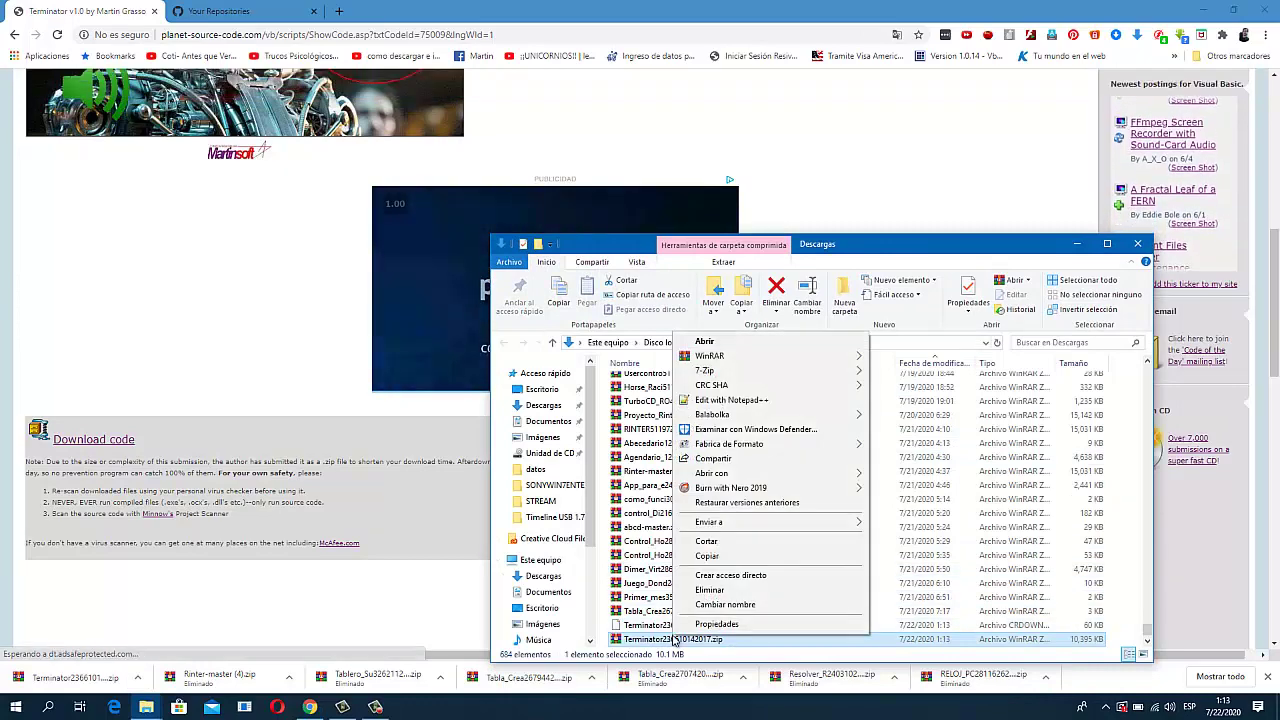
pyautogui.click(715, 560)
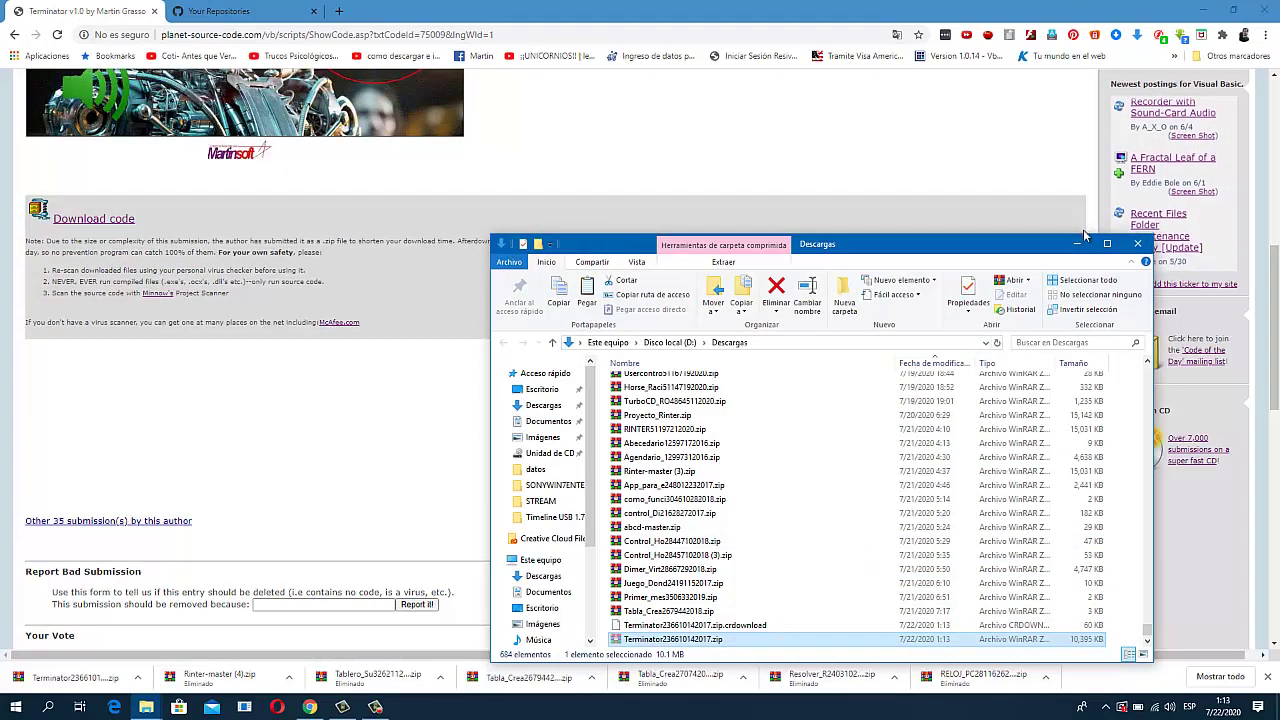
# Step: Minimize the folder and browser windows and paste the copied zip file onto the desktop
pyautogui.click(1076, 244)
pyautogui.click(1204, 10)
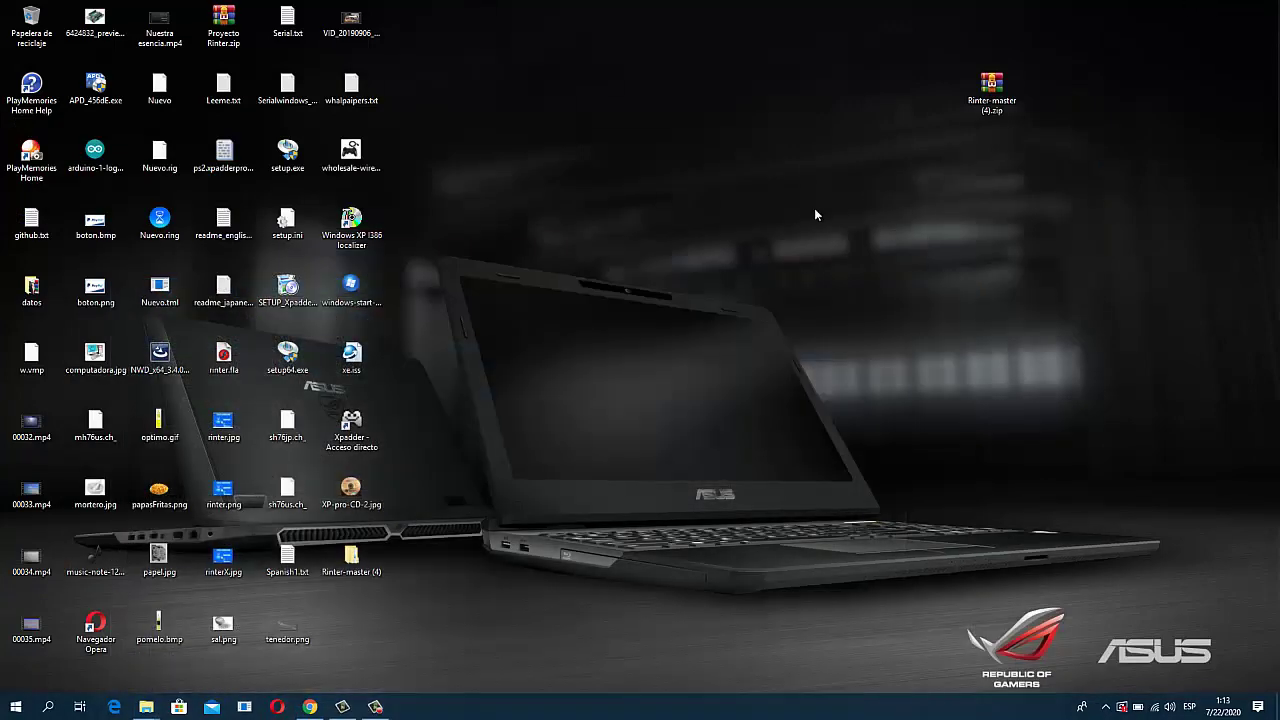
pyautogui.rightClick(814, 208)
pyautogui.click(848, 268)
# Step: Extract Terminator236610142017.zip with WinRAR into its own folder and place that folder in the open middle area of the desktop
pyautogui.rightClick(811, 165)
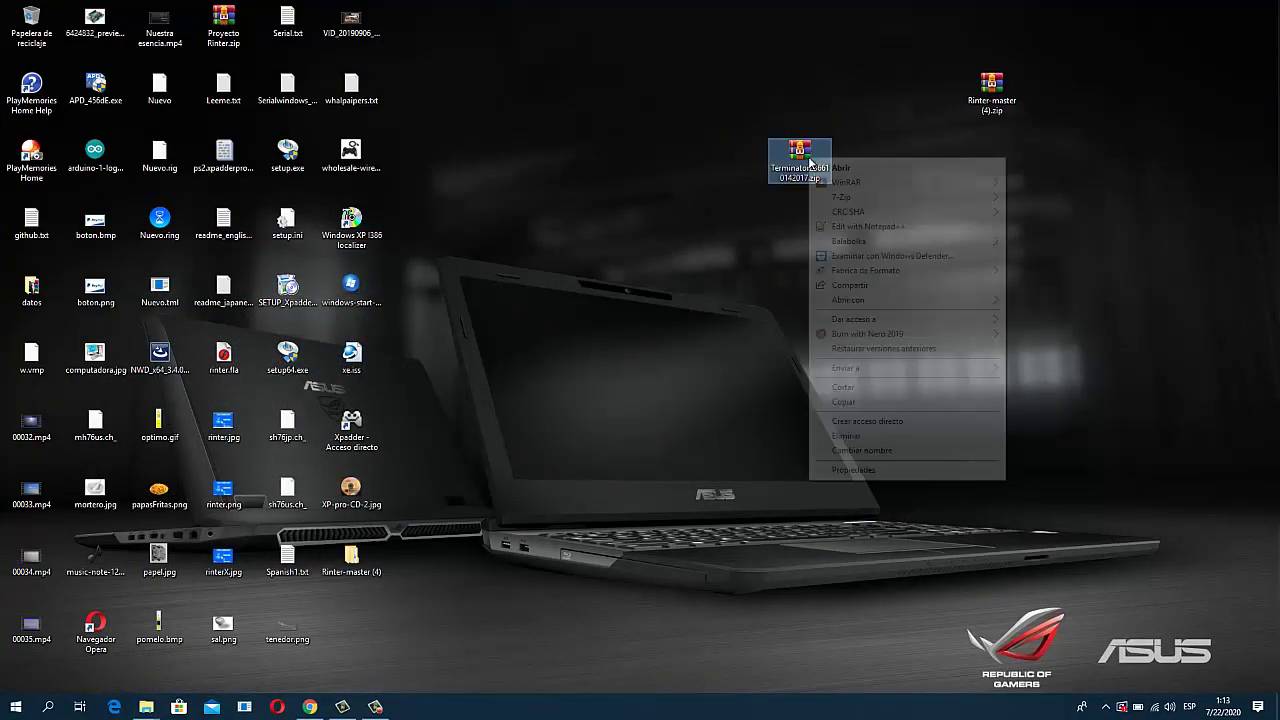
pyautogui.moveTo(920, 185)
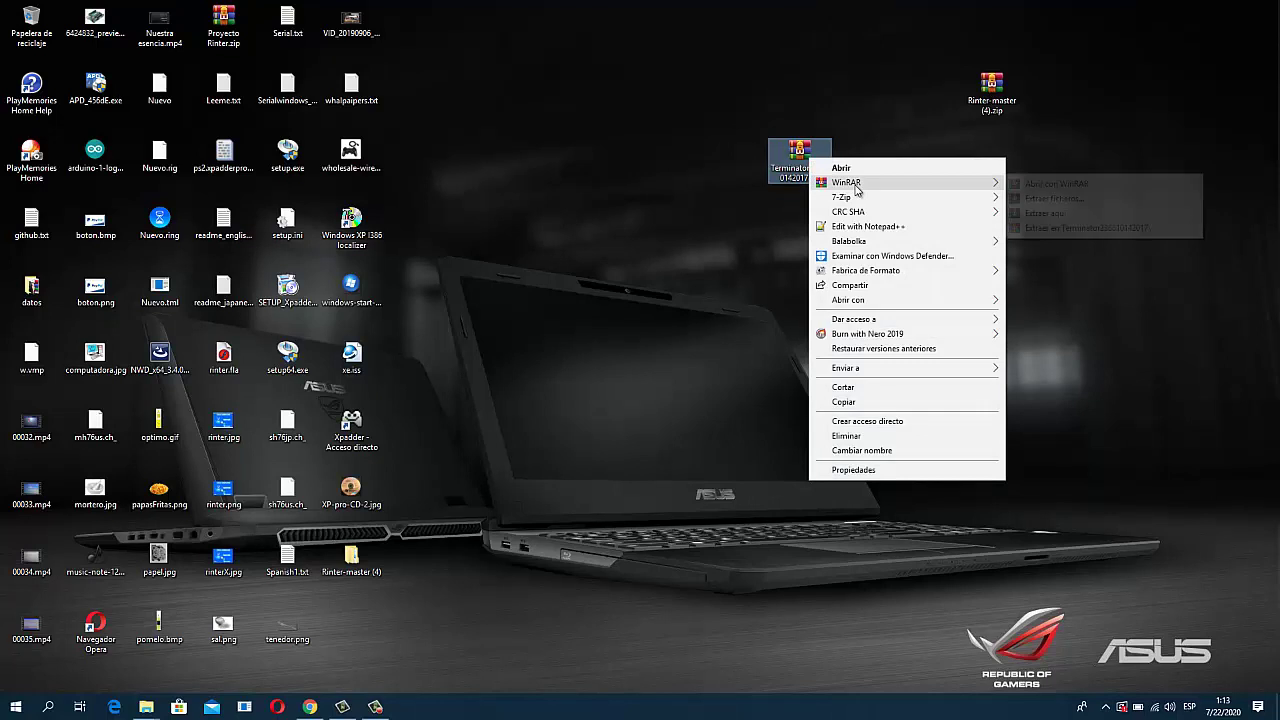
pyautogui.click(1028, 229)
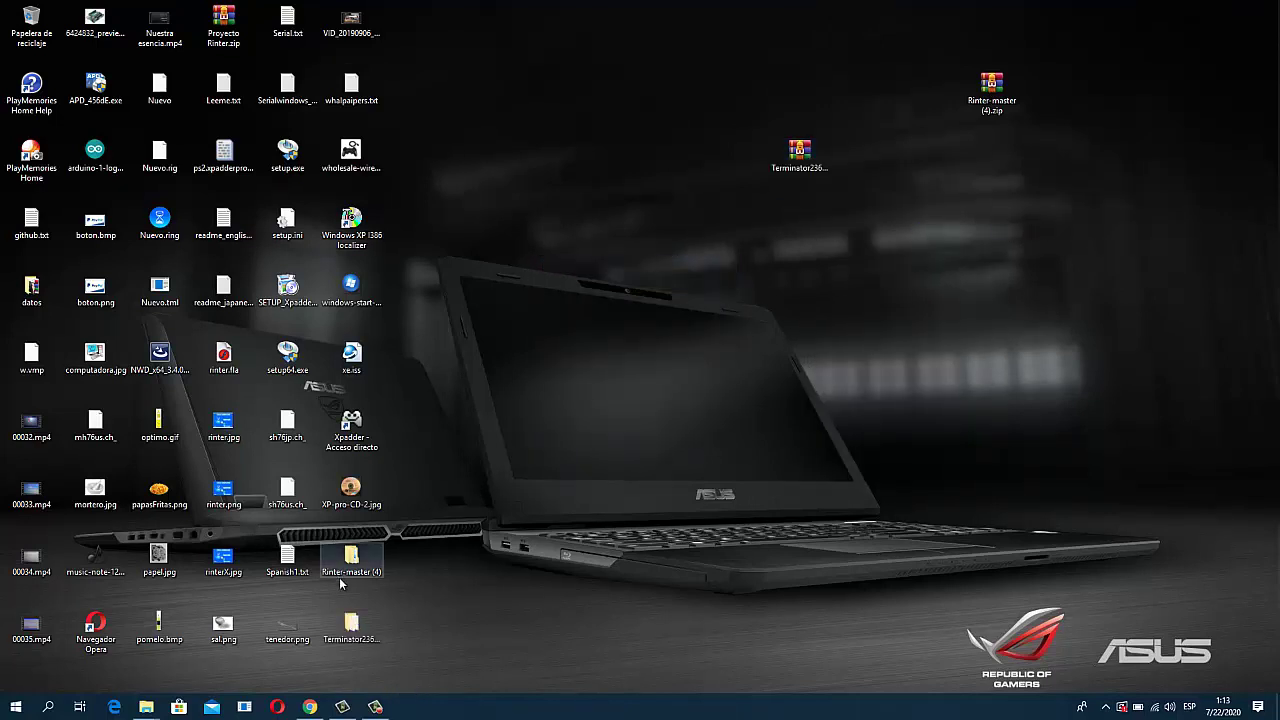
pyautogui.moveTo(351, 628); pyautogui.dragTo(742, 332)
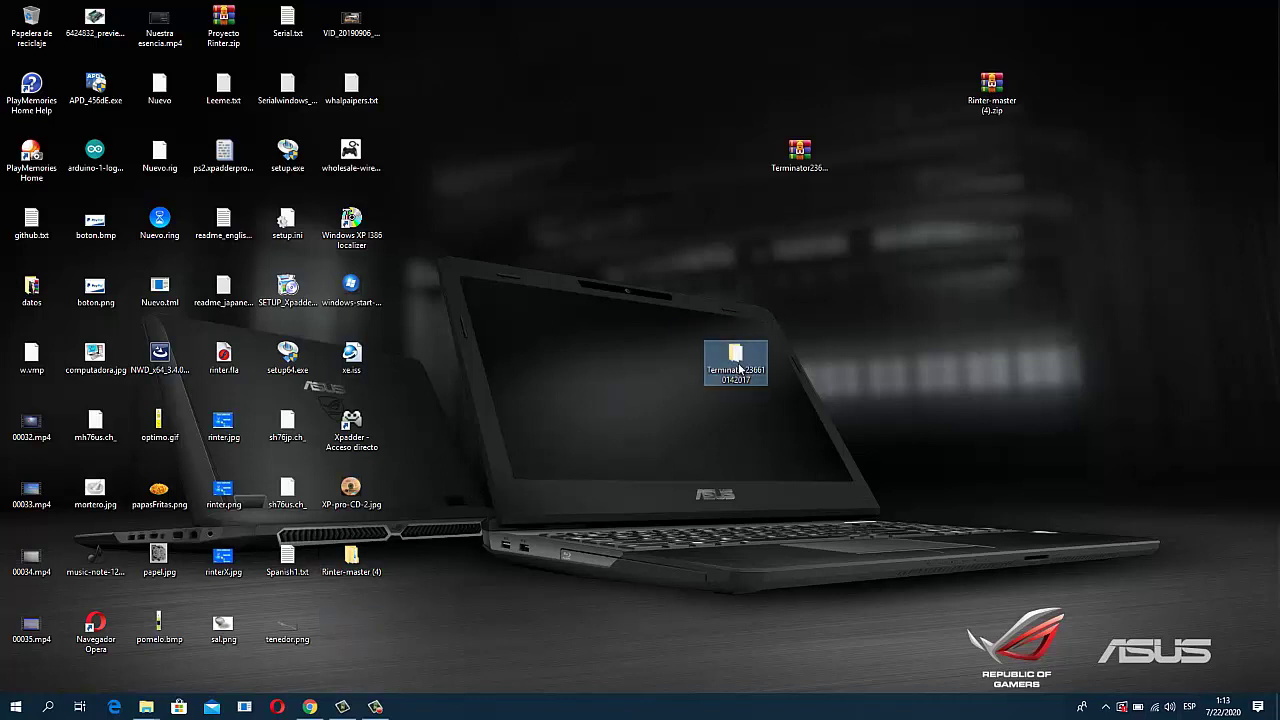
# Step: Rename the extracted folder as Proyecto_Terminator
pyautogui.click(720, 375)
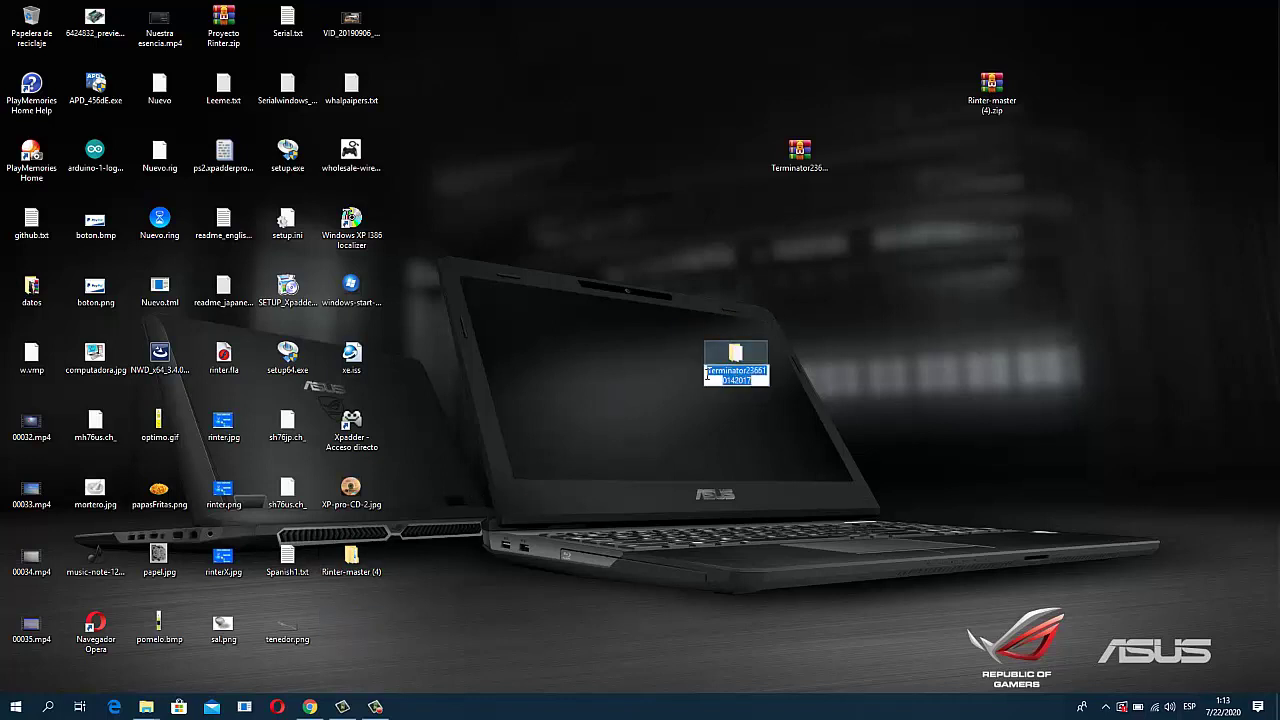
pyautogui.click(707, 375)
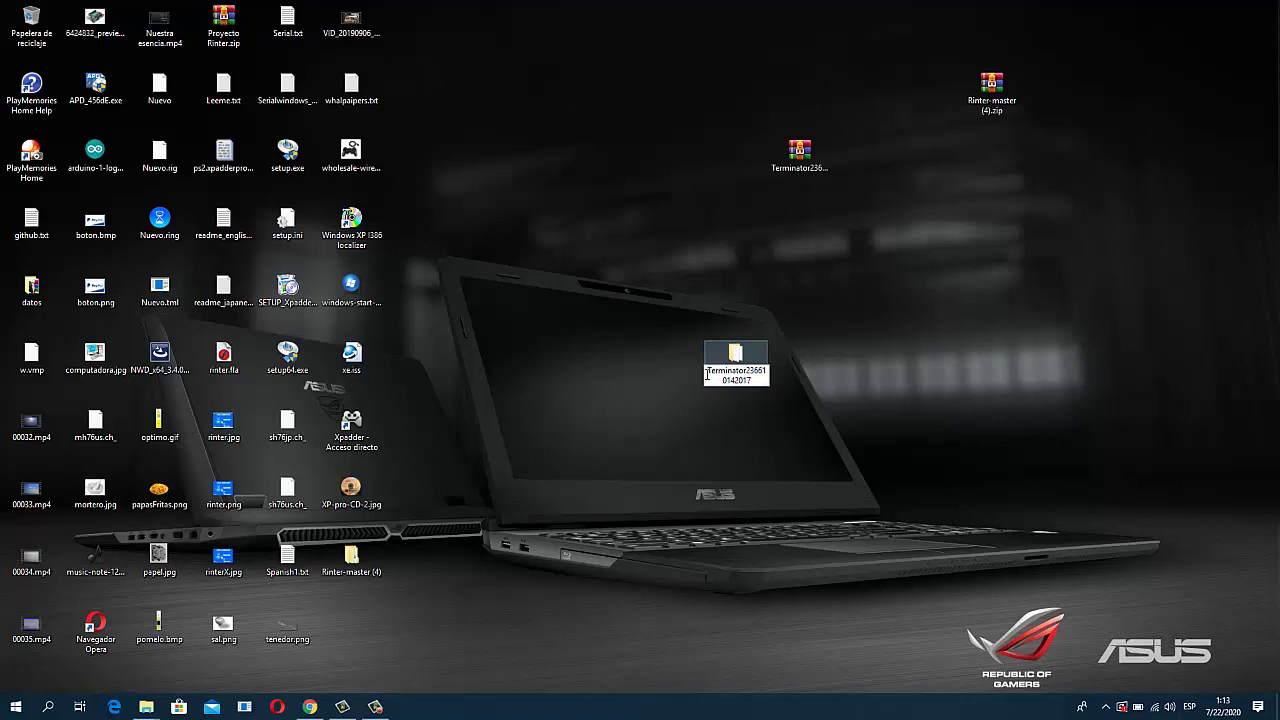
pyautogui.write('Proyecto_')
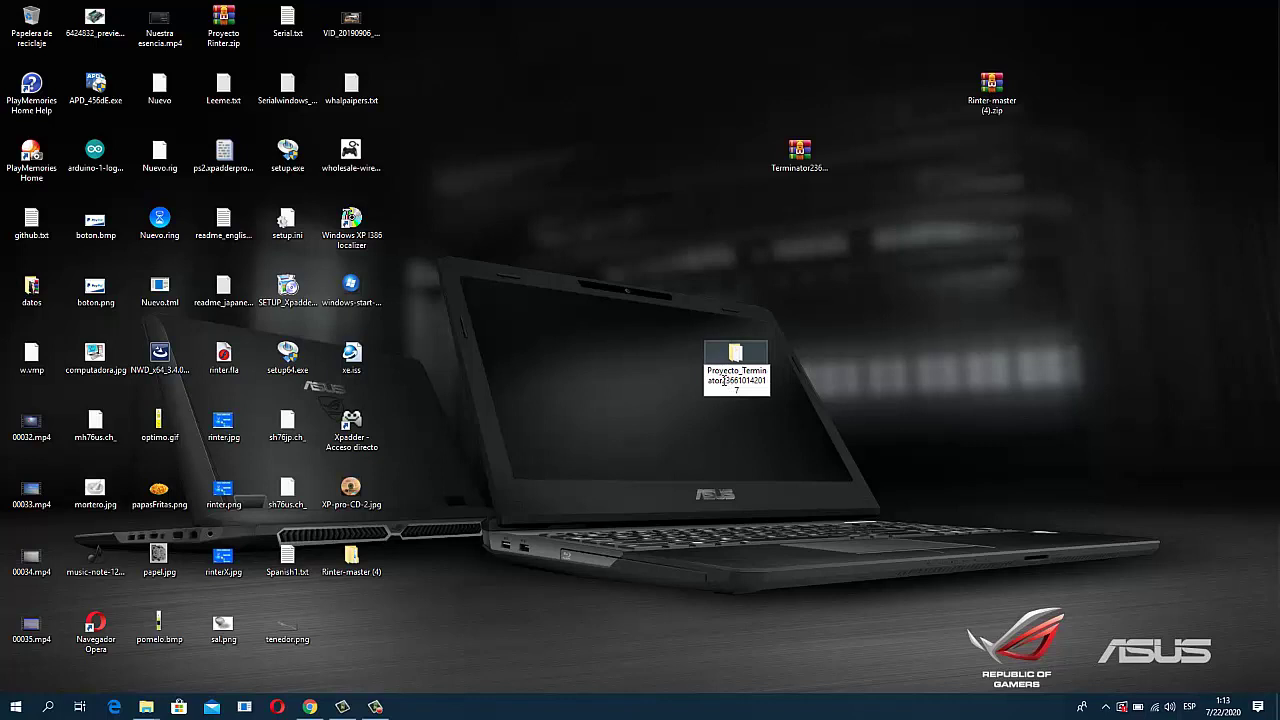
pyautogui.moveTo(723, 380); pyautogui.dragTo(765, 405)
pyautogui.press('BackSpace')
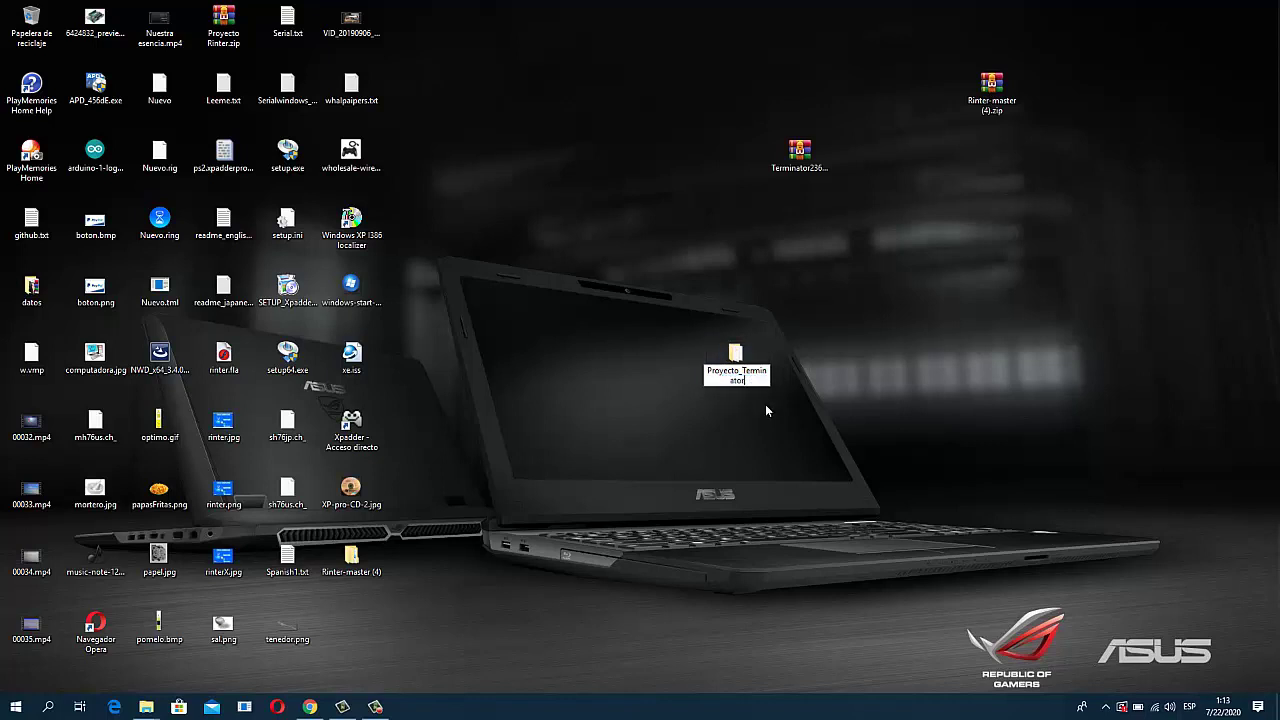
pyautogui.press('Return')
# Step: Open the exe subfolder of Proyecto_Terminator and run Terminator v1.0.exe
pyautogui.doubleClick(741, 358)
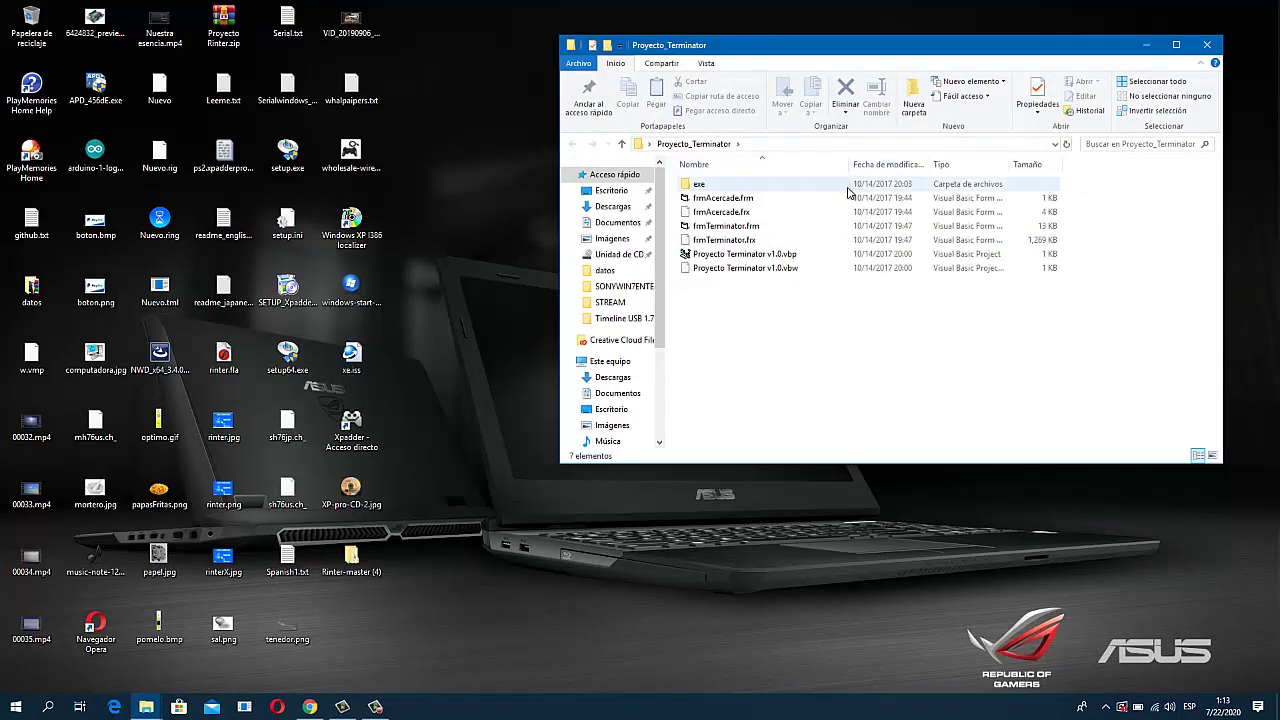
pyautogui.doubleClick(847, 186)
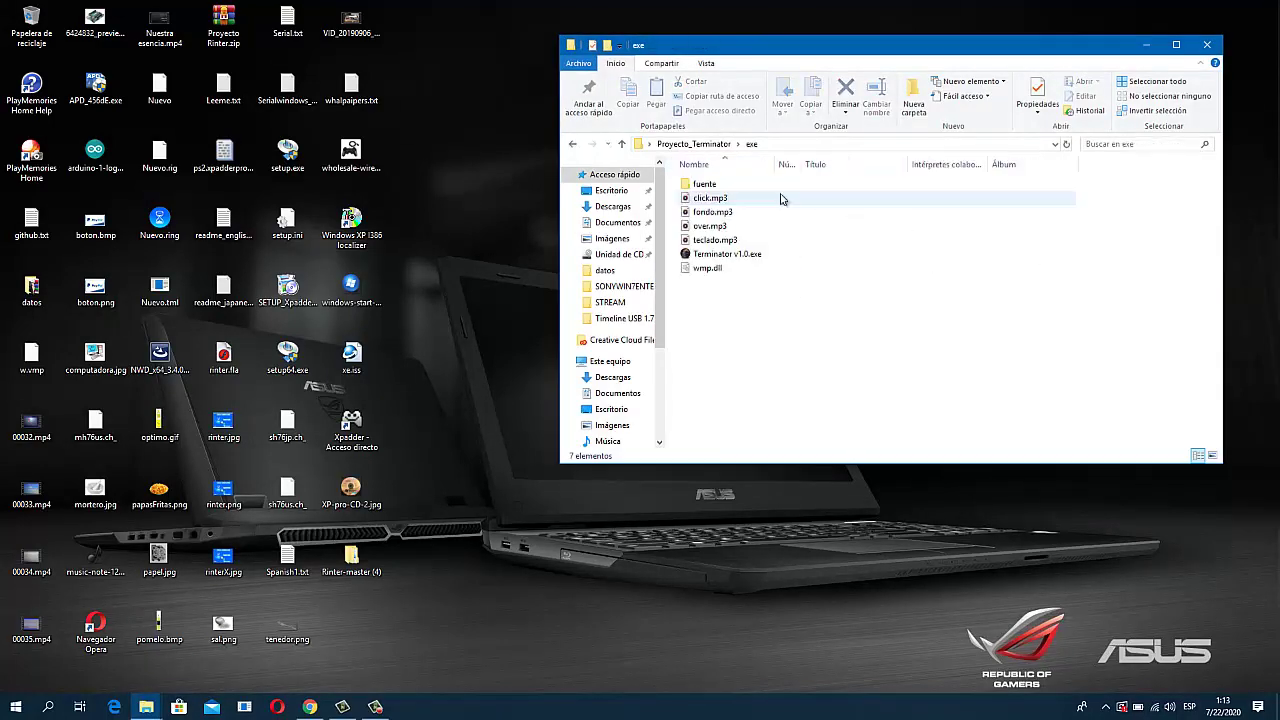
pyautogui.doubleClick(770, 256)
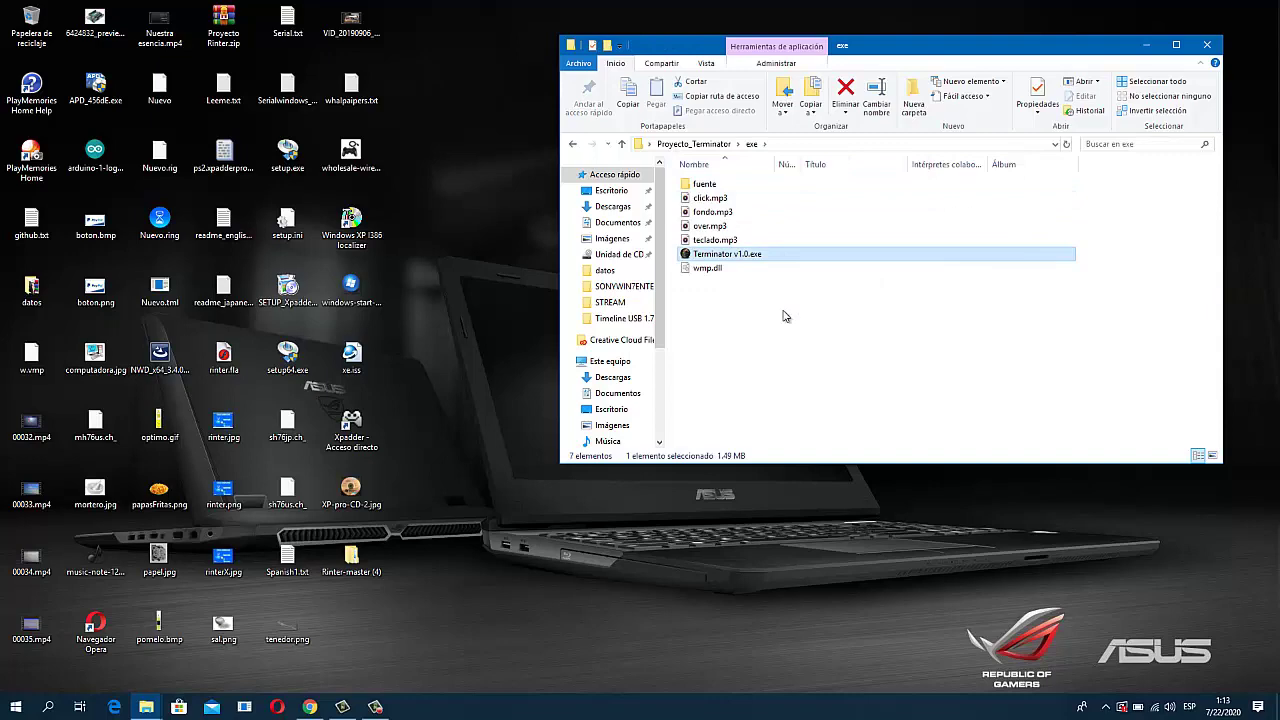
# Step: Display the exe folder's files as medium icons and move the Terminator window below them
pyautogui.rightClick(785, 316)
pyautogui.moveTo(872, 321)
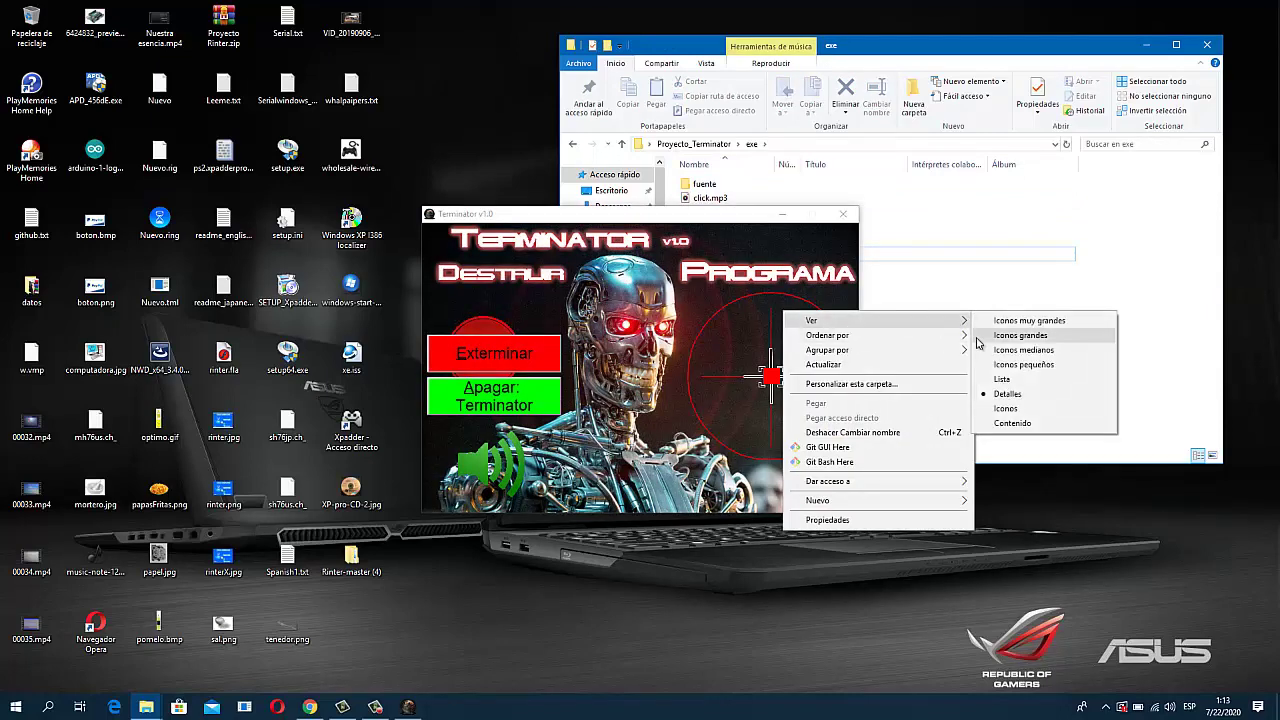
pyautogui.click(1015, 379)
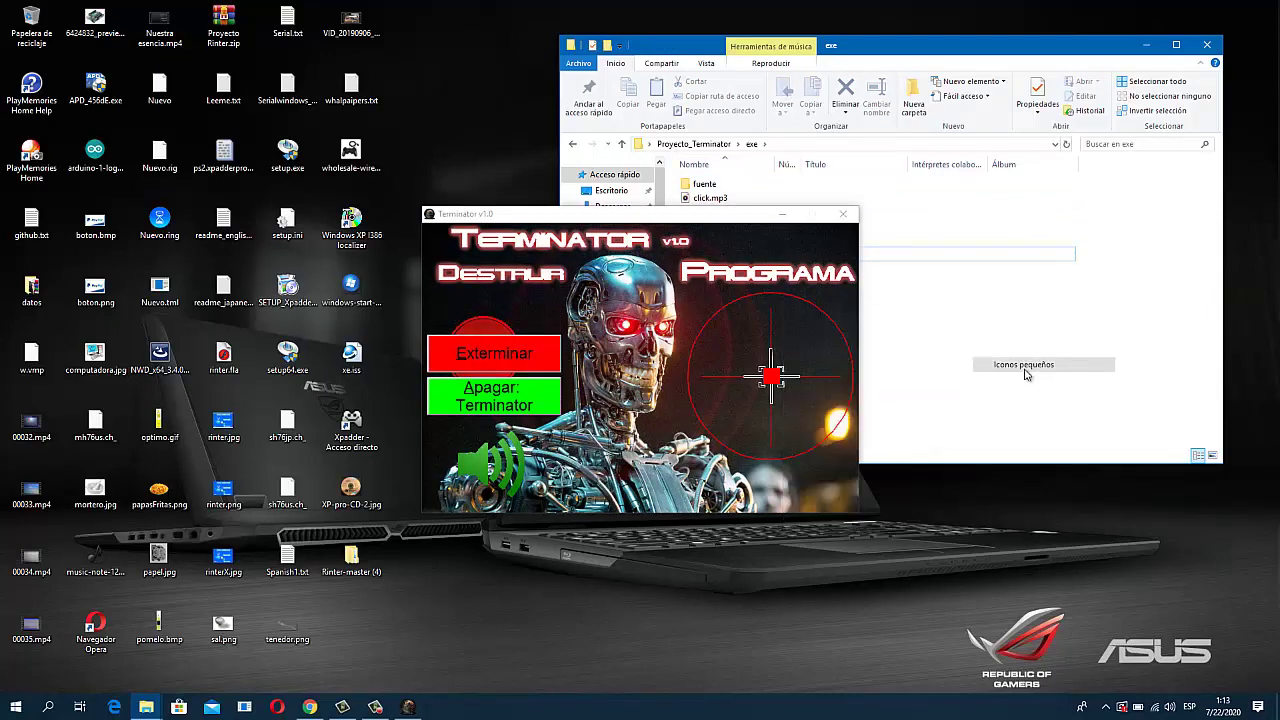
pyautogui.rightClick(953, 286)
pyautogui.moveTo(962, 296)
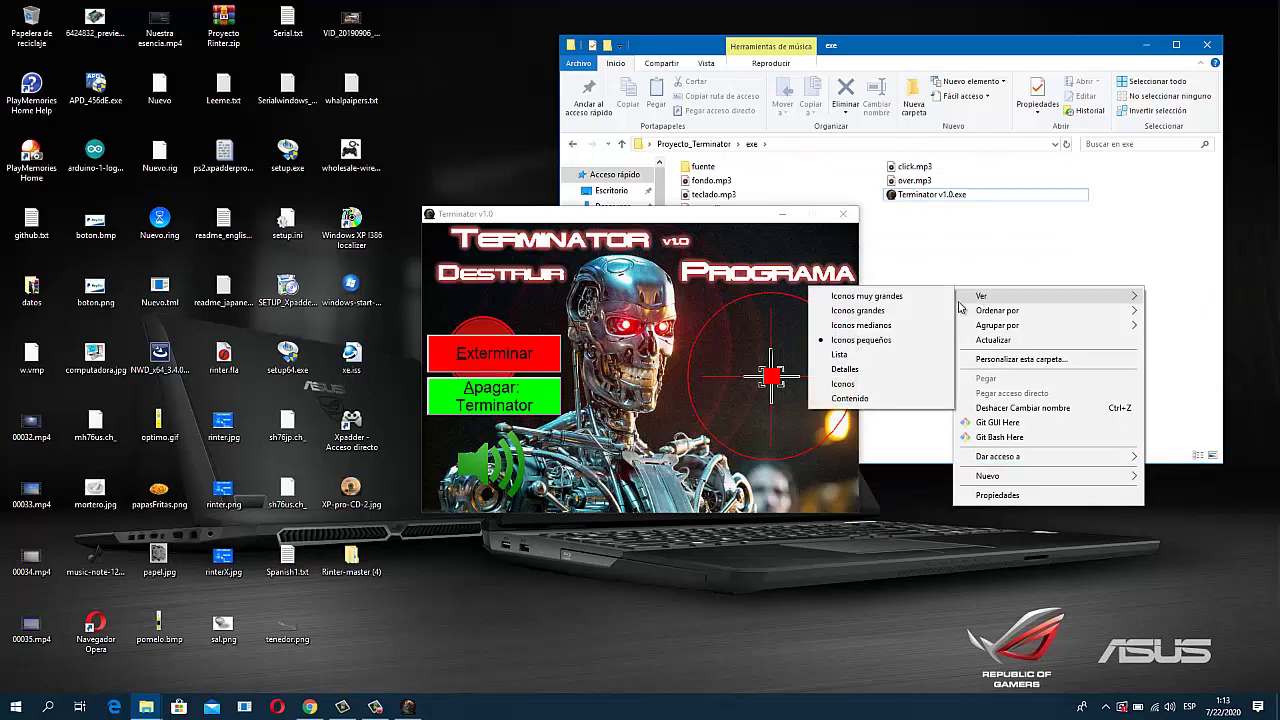
pyautogui.click(925, 325)
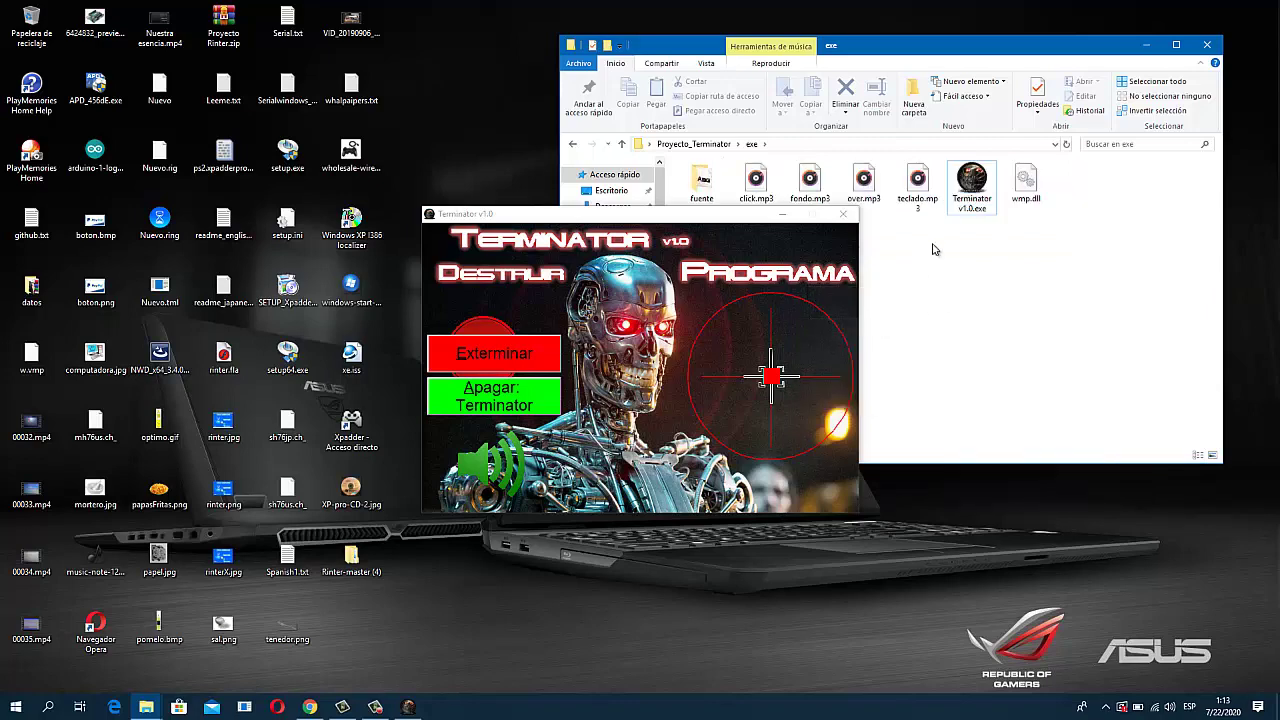
pyautogui.moveTo(749, 225); pyautogui.dragTo(914, 296)
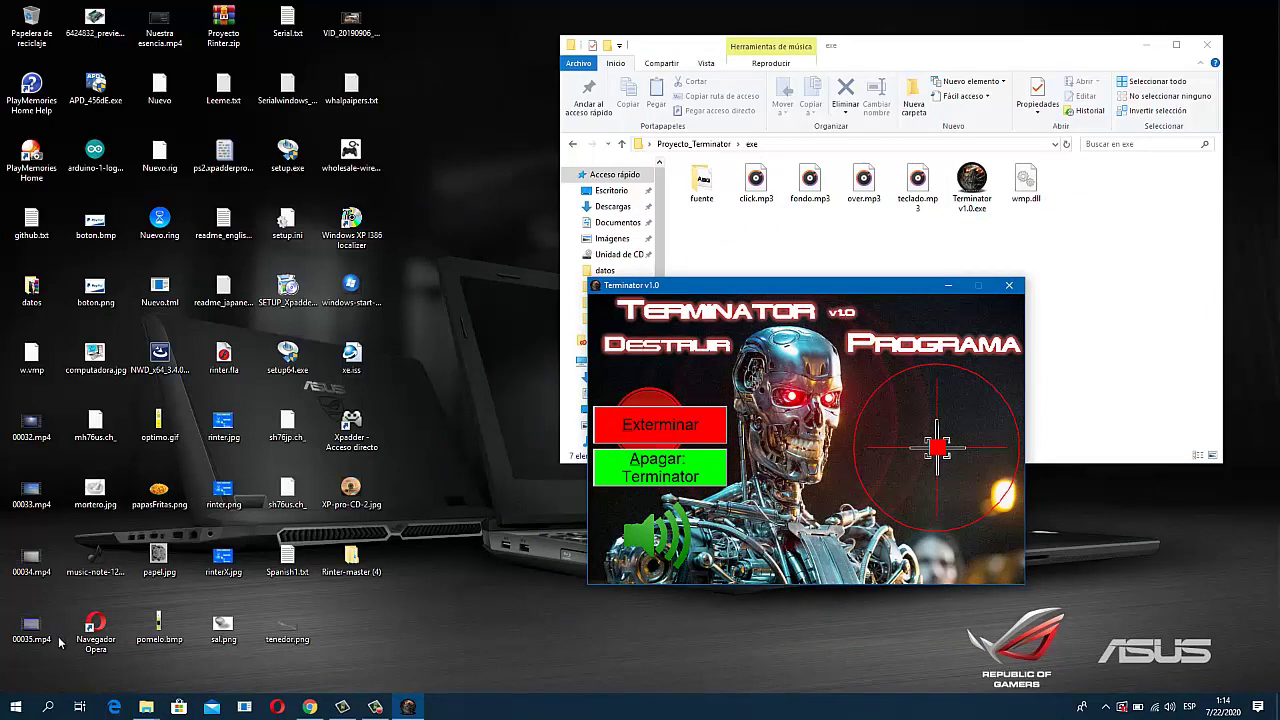
# Step: Open Calculadora through a search for "calc", and close it with the Terminator window in front
pyautogui.click(47, 707)
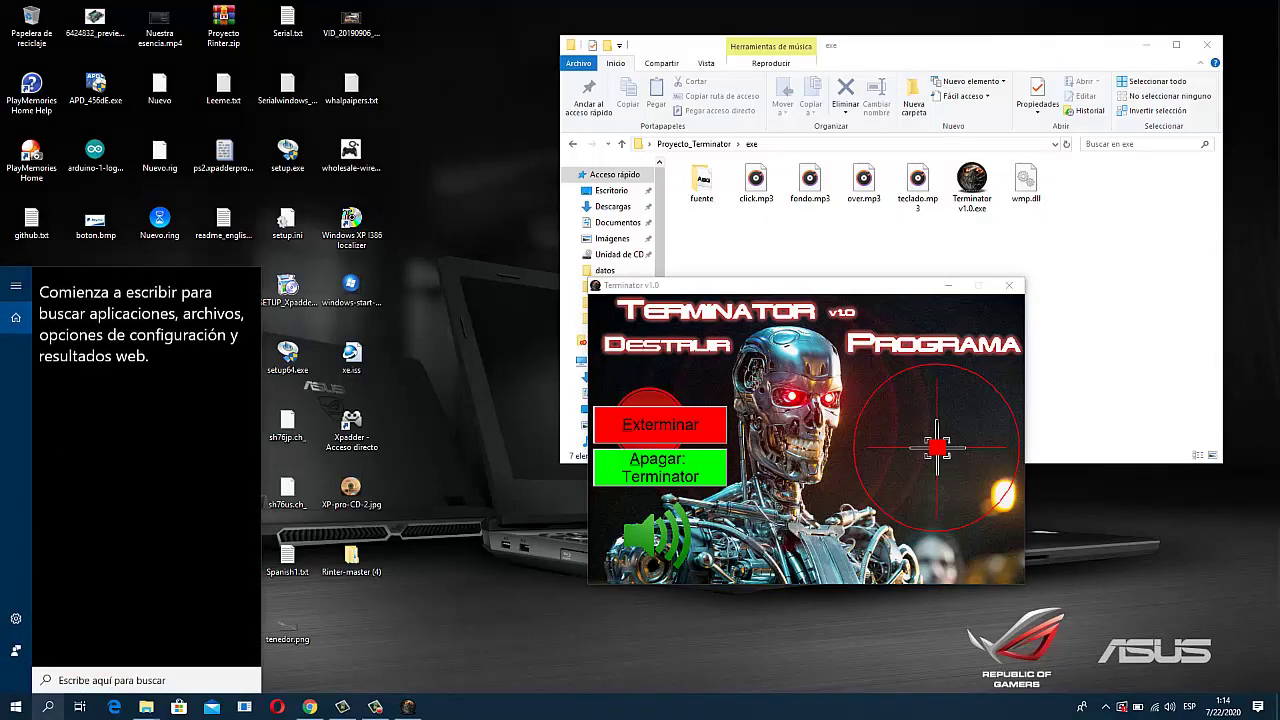
pyautogui.write('calc')
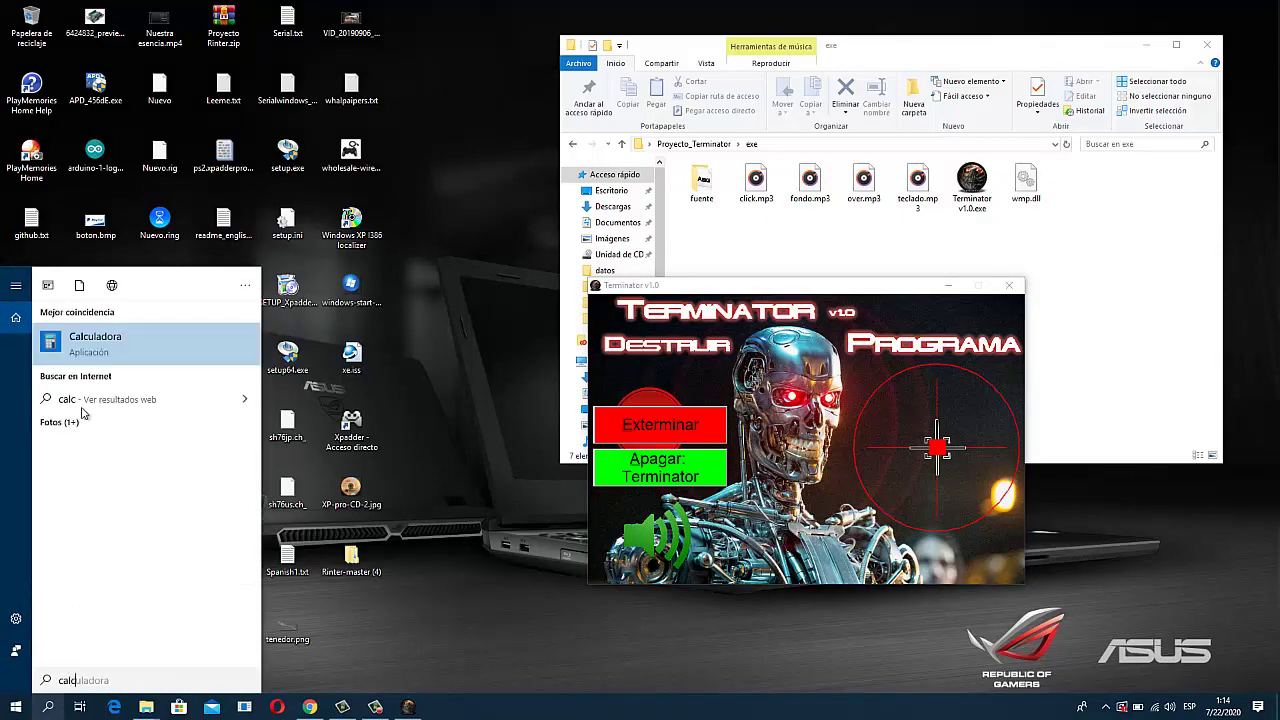
pyautogui.click(108, 350)
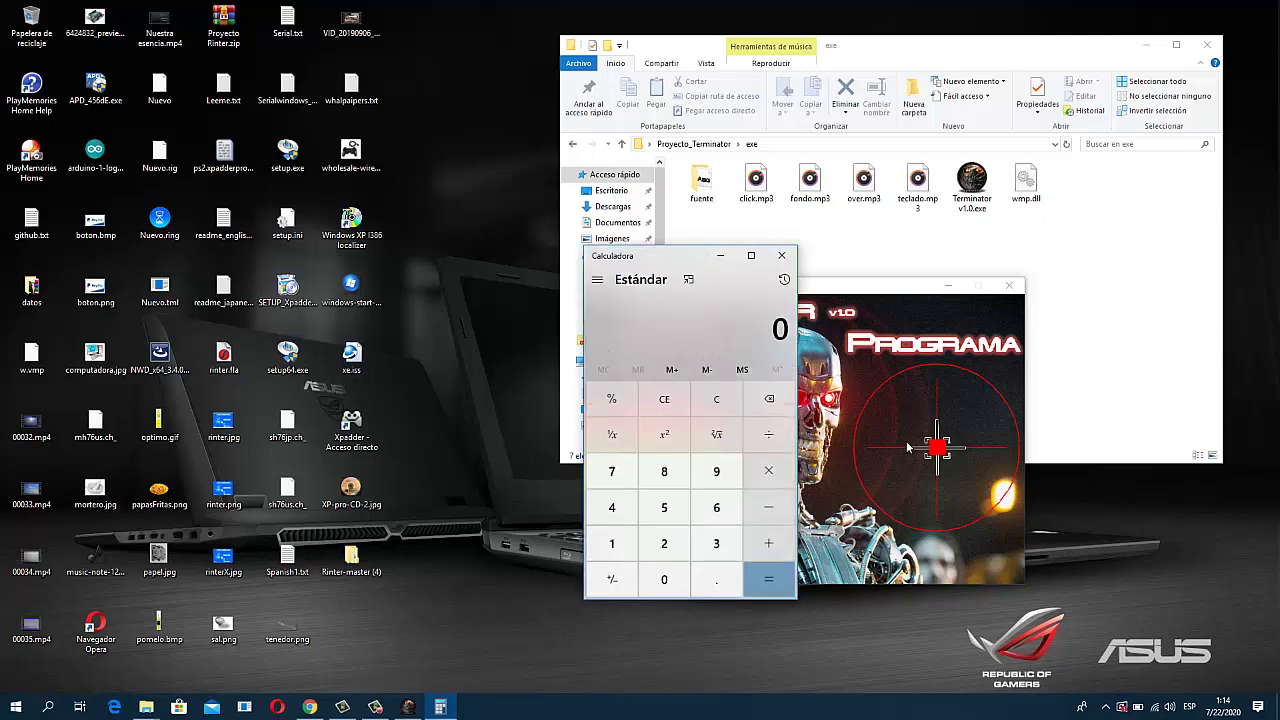
pyautogui.click(940, 511)
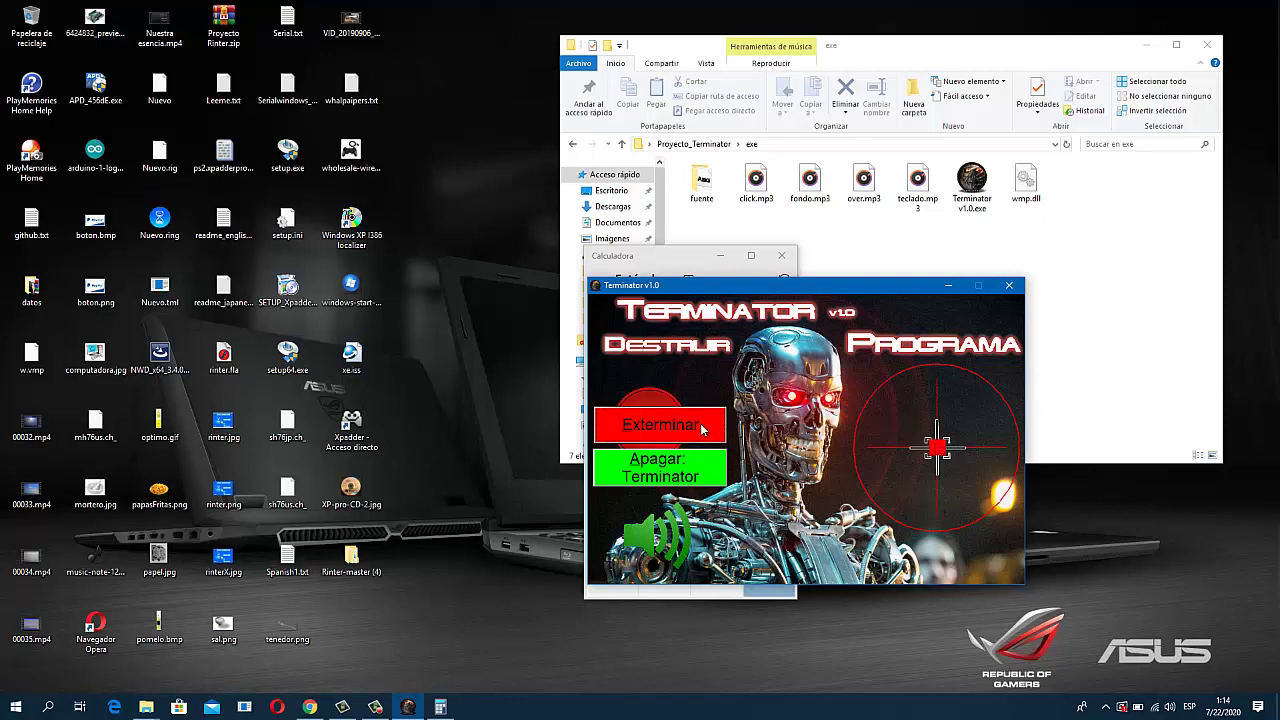
pyautogui.click(782, 255)
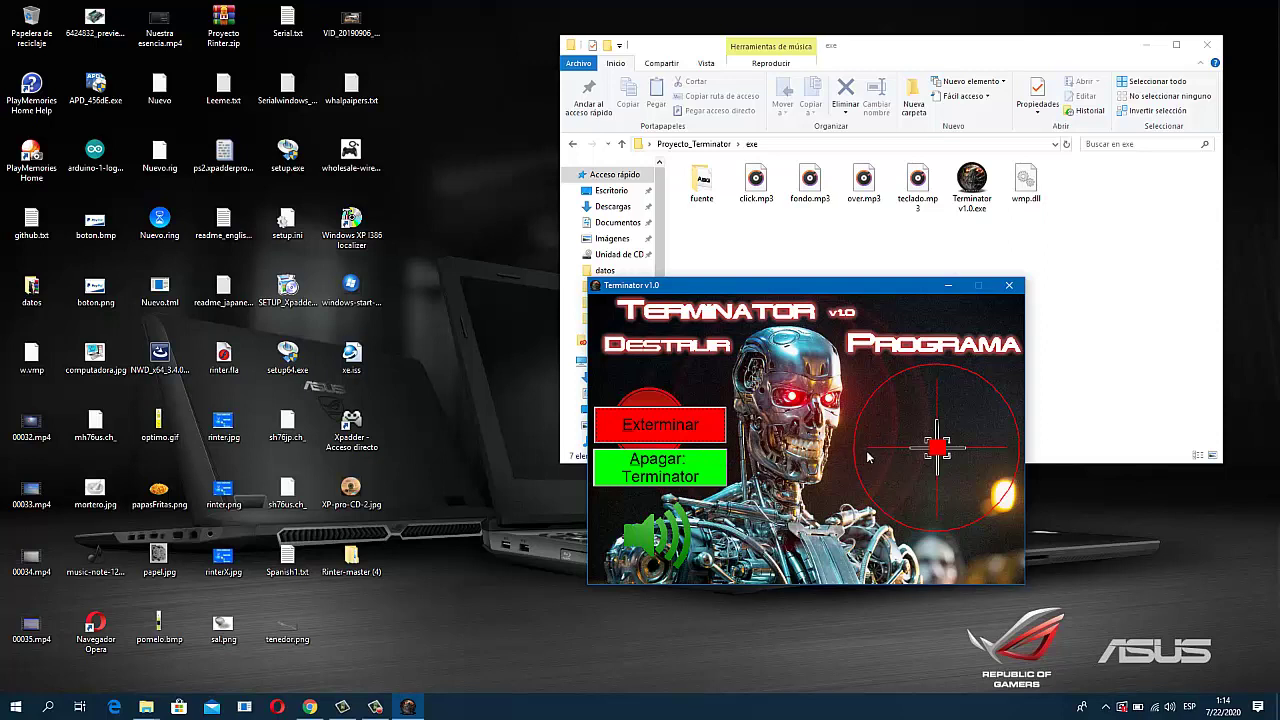
# Step: Open Bloc de notas through a search for "not", and destroy its window with Terminator's Exterminar function
pyautogui.click(47, 707)
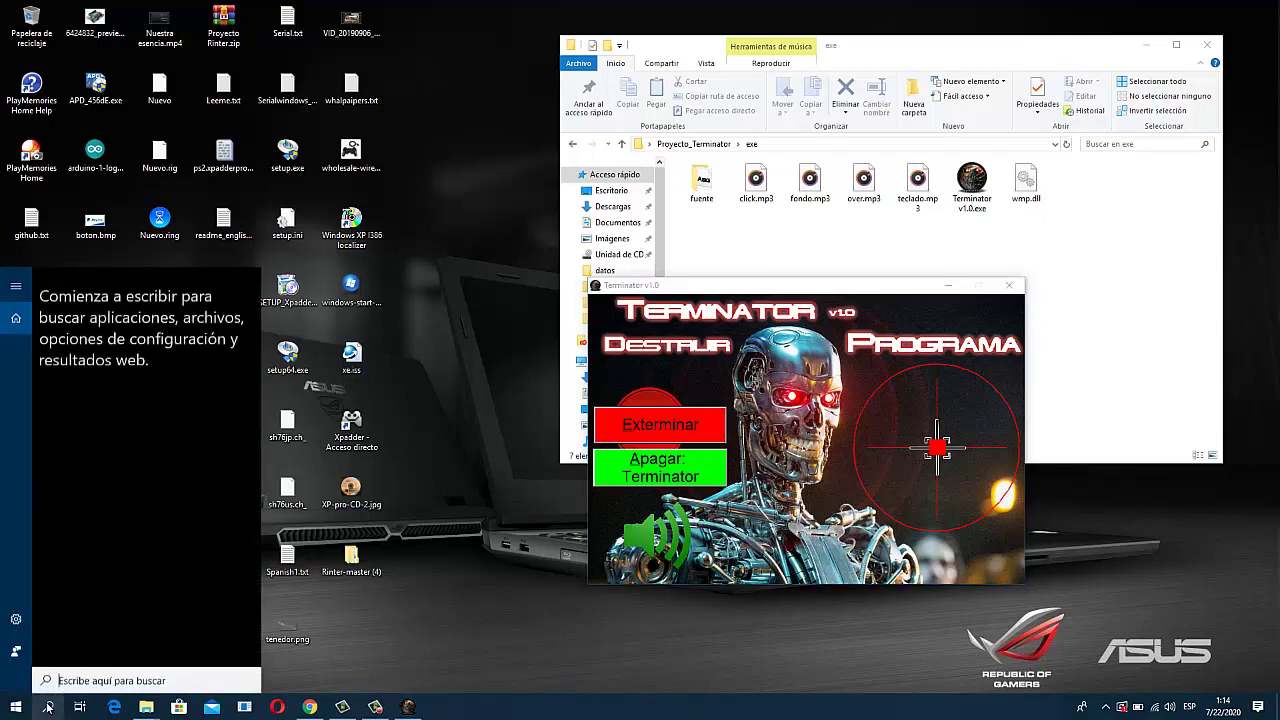
pyautogui.write('not')
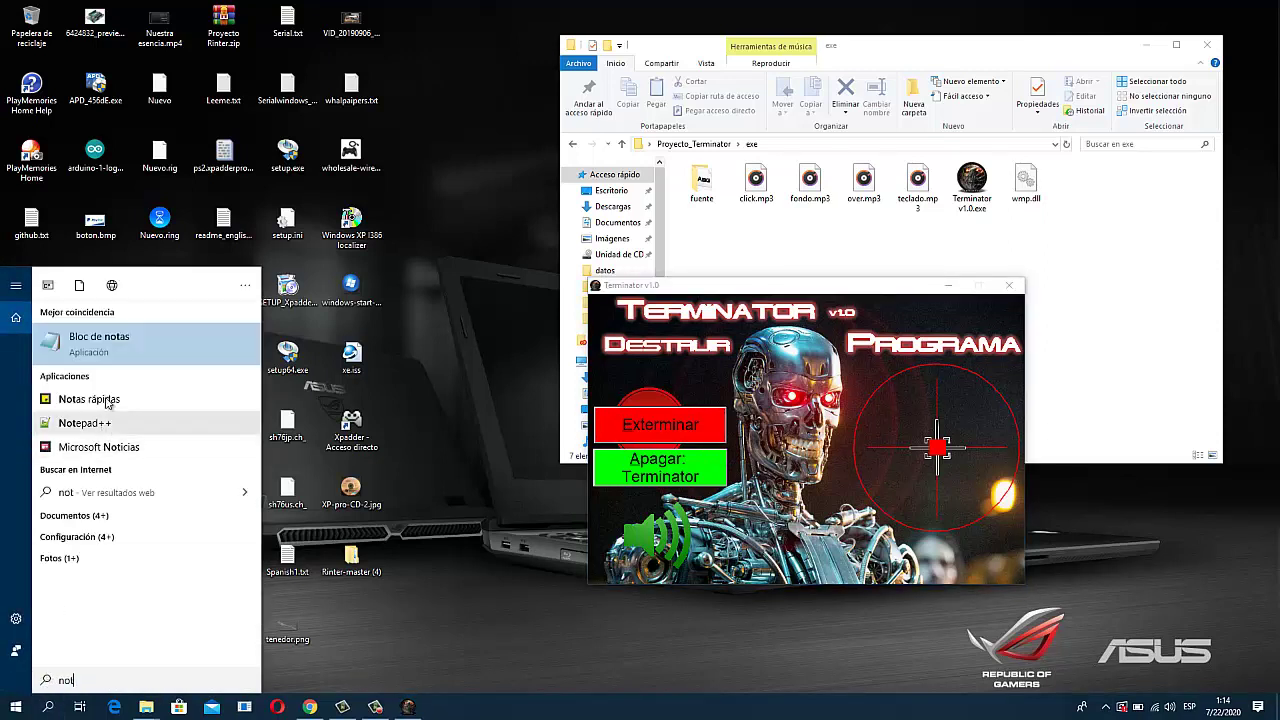
pyautogui.click(128, 354)
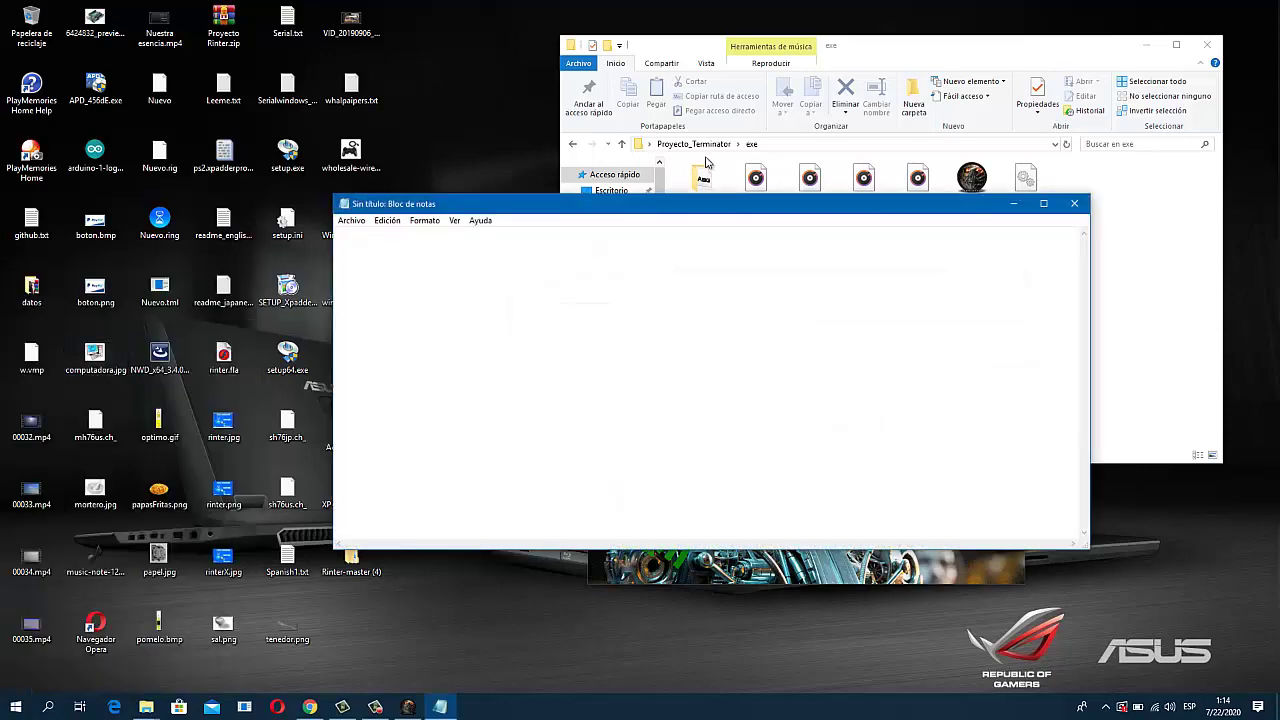
pyautogui.moveTo(708, 212); pyautogui.dragTo(544, 84)
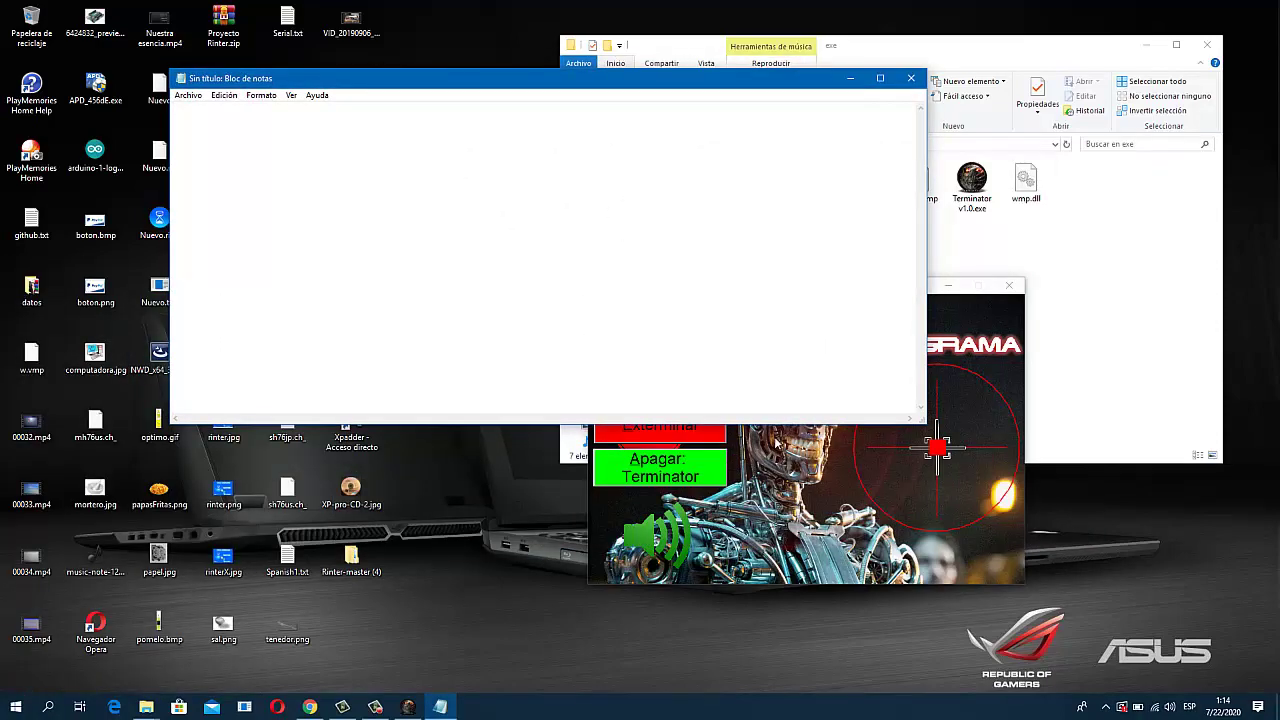
pyautogui.click(777, 443)
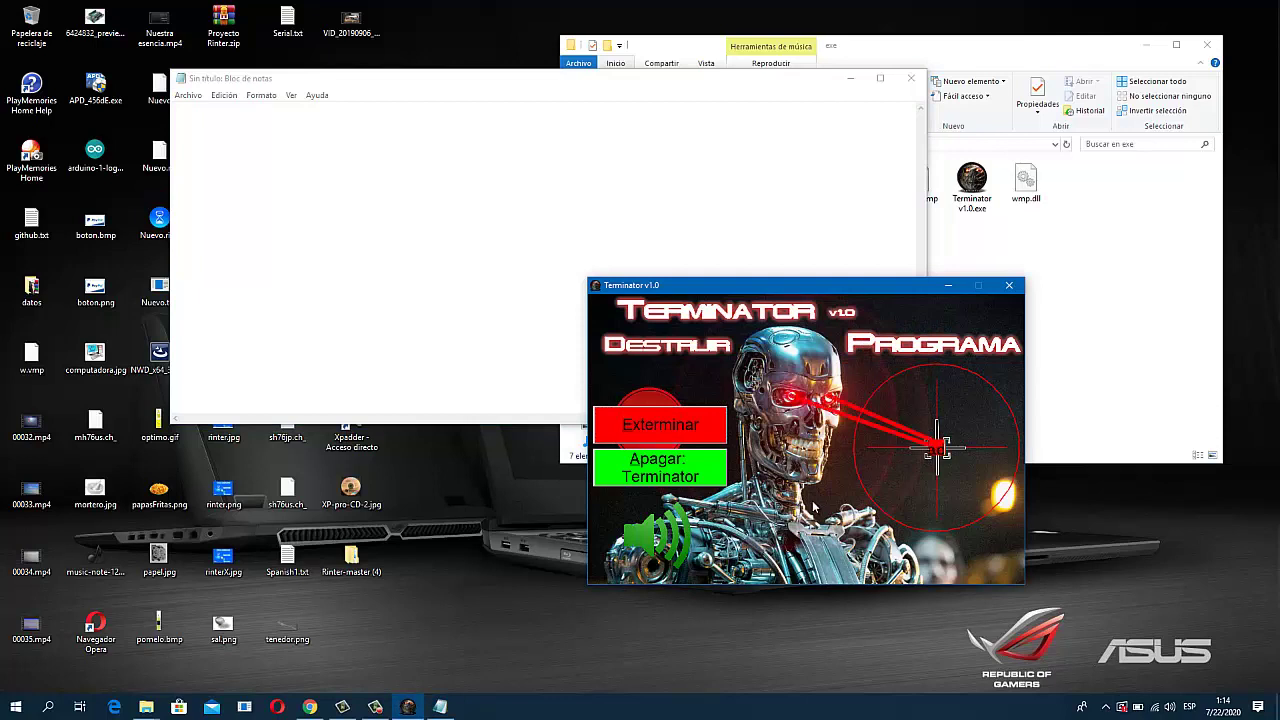
pyautogui.click(684, 425)
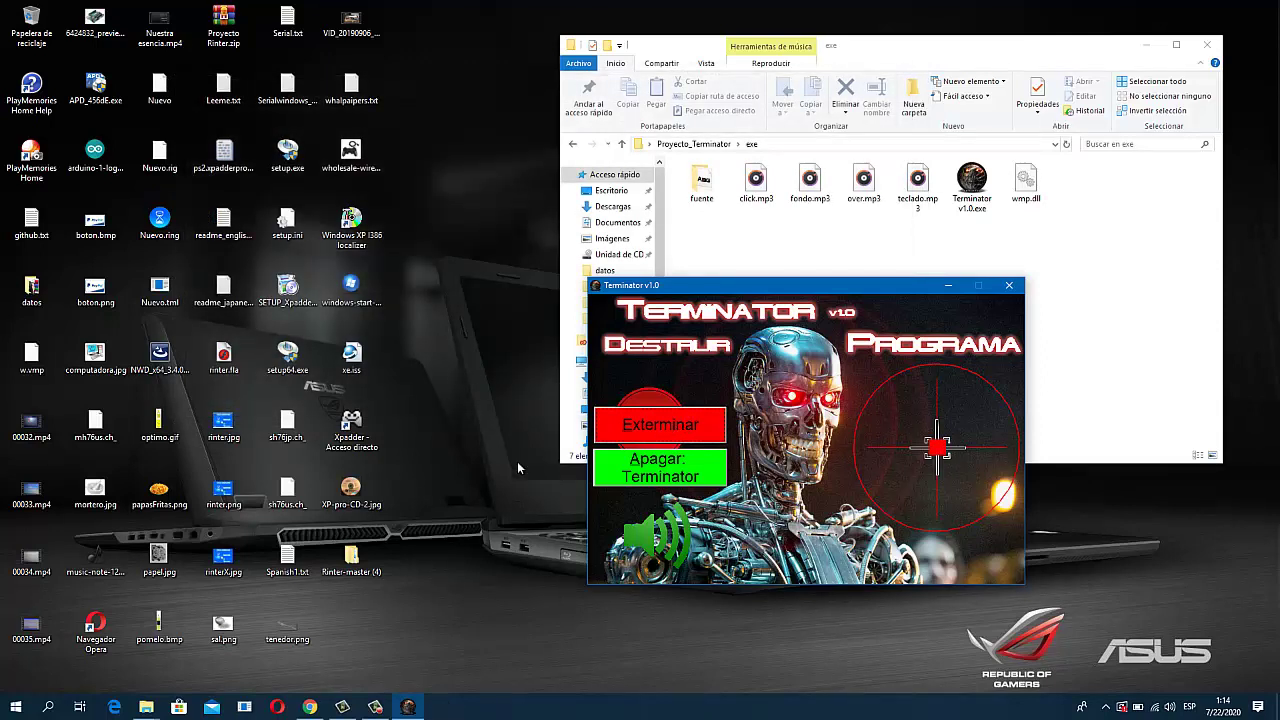
# Step: Open another empty Bloc de notas window as a fresh target for Terminator
pyautogui.click(48, 706)
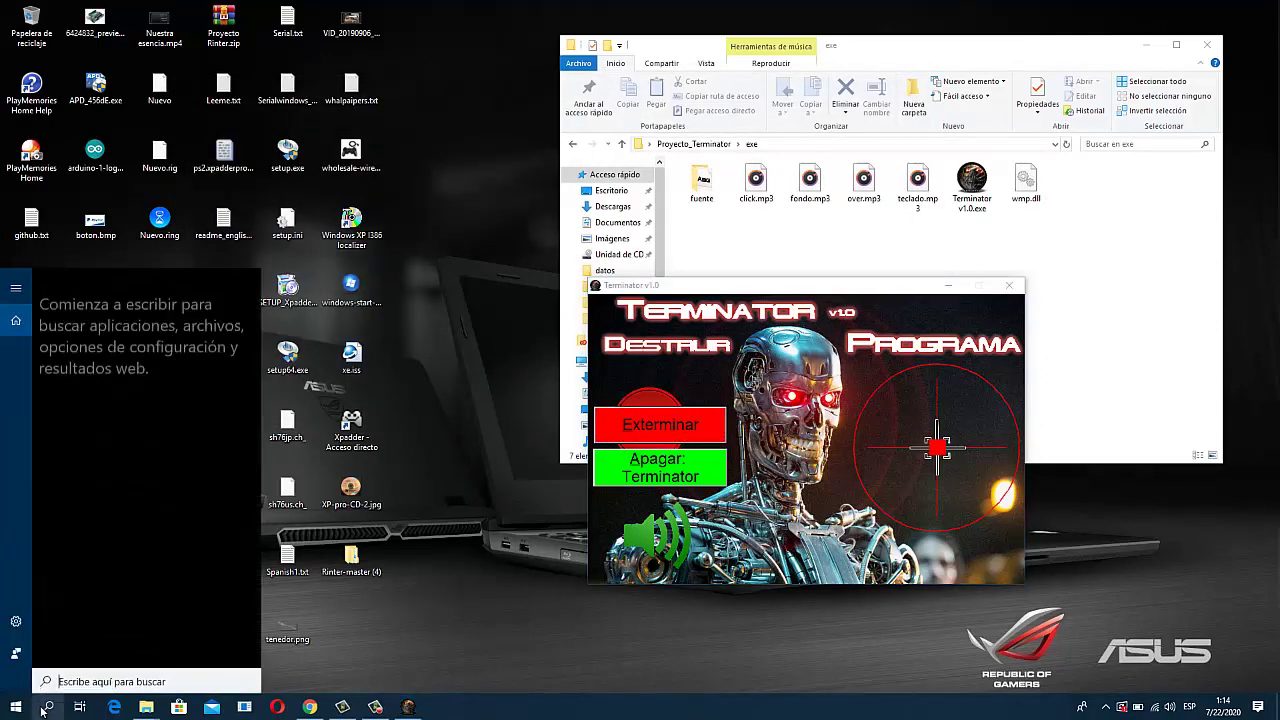
pyautogui.write('not')
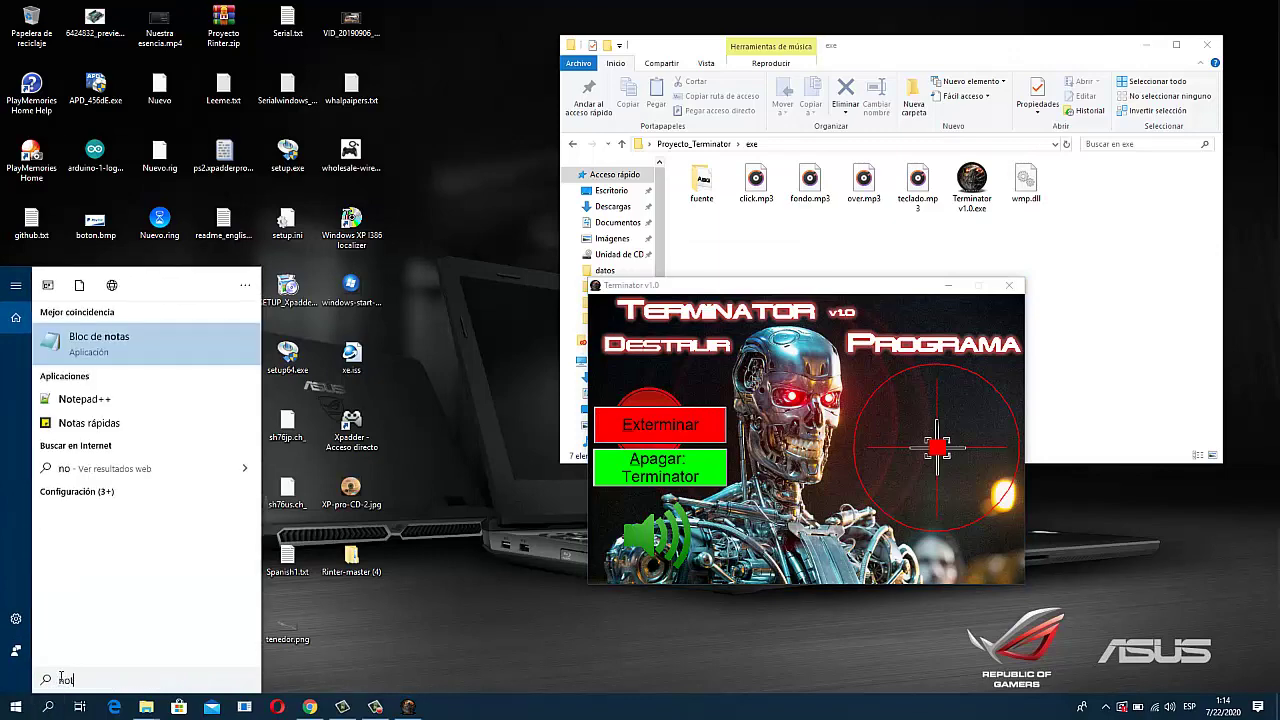
pyautogui.click(138, 340)
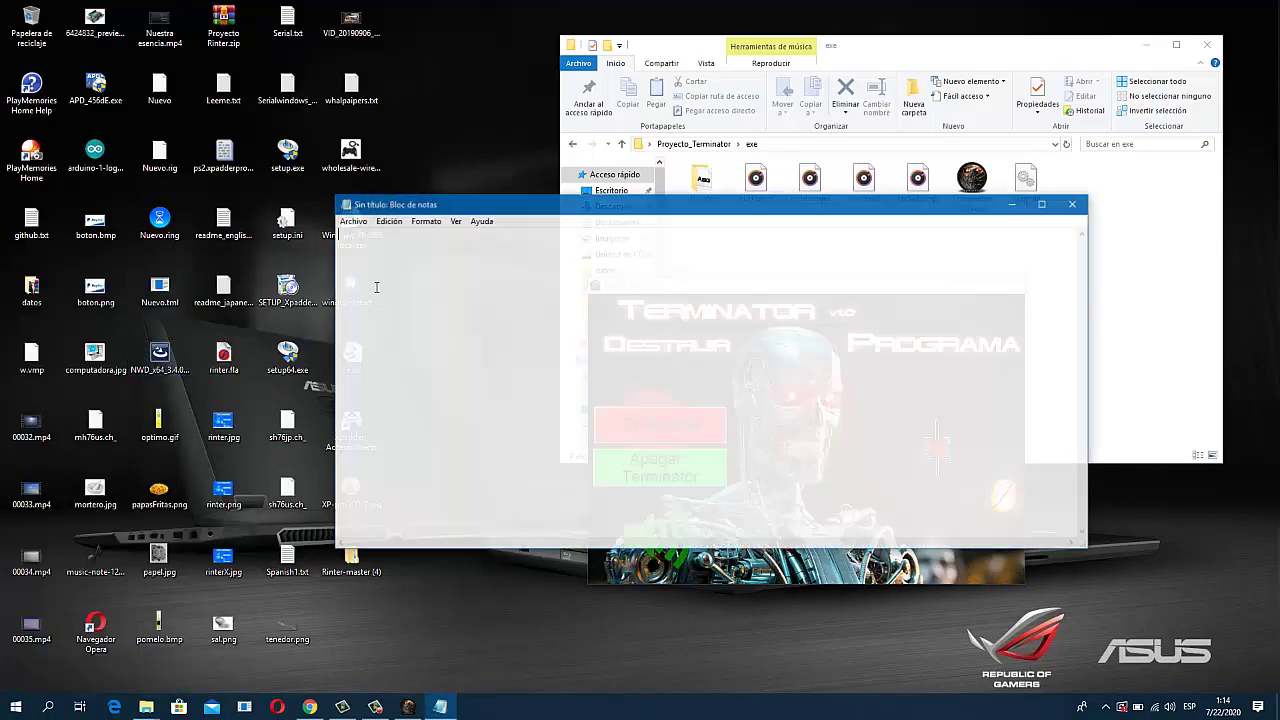
# Step: Move the empty Bloc de notas window clear of Terminator, destroy it with Exterminar, and close Terminator
pyautogui.moveTo(548, 209); pyautogui.dragTo(247, 51)
pyautogui.click(802, 453)
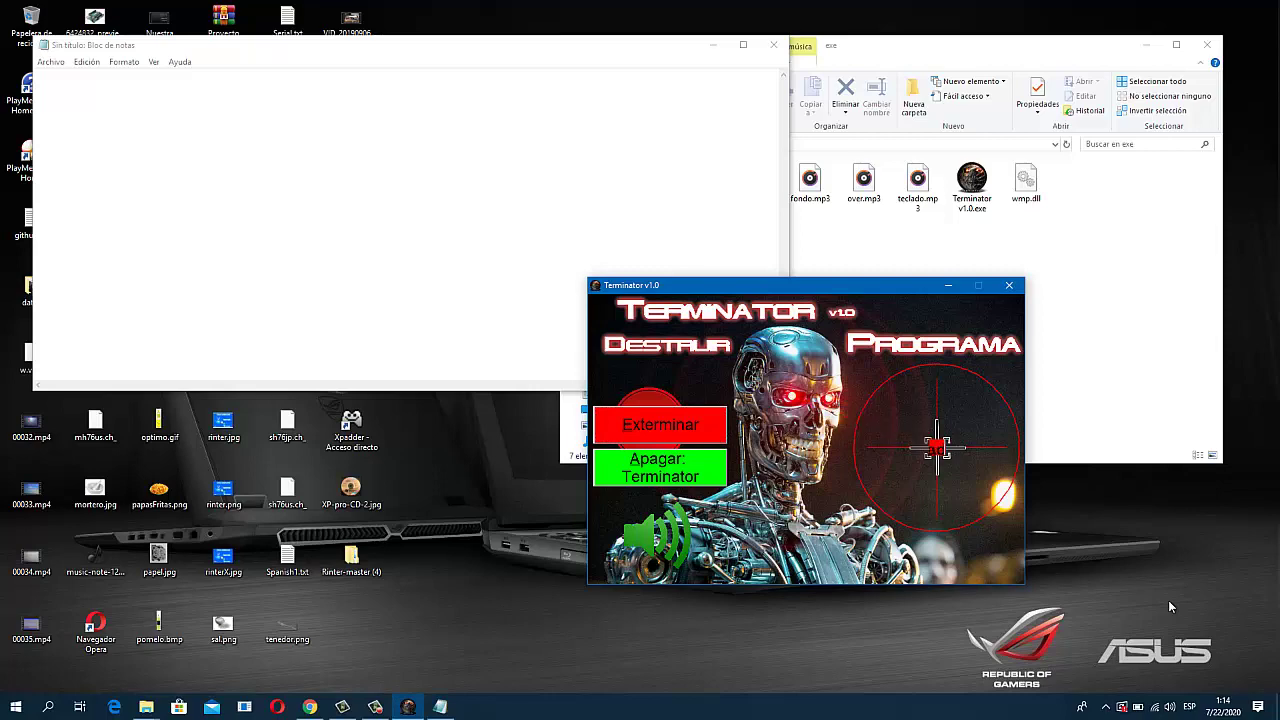
pyautogui.click(683, 432)
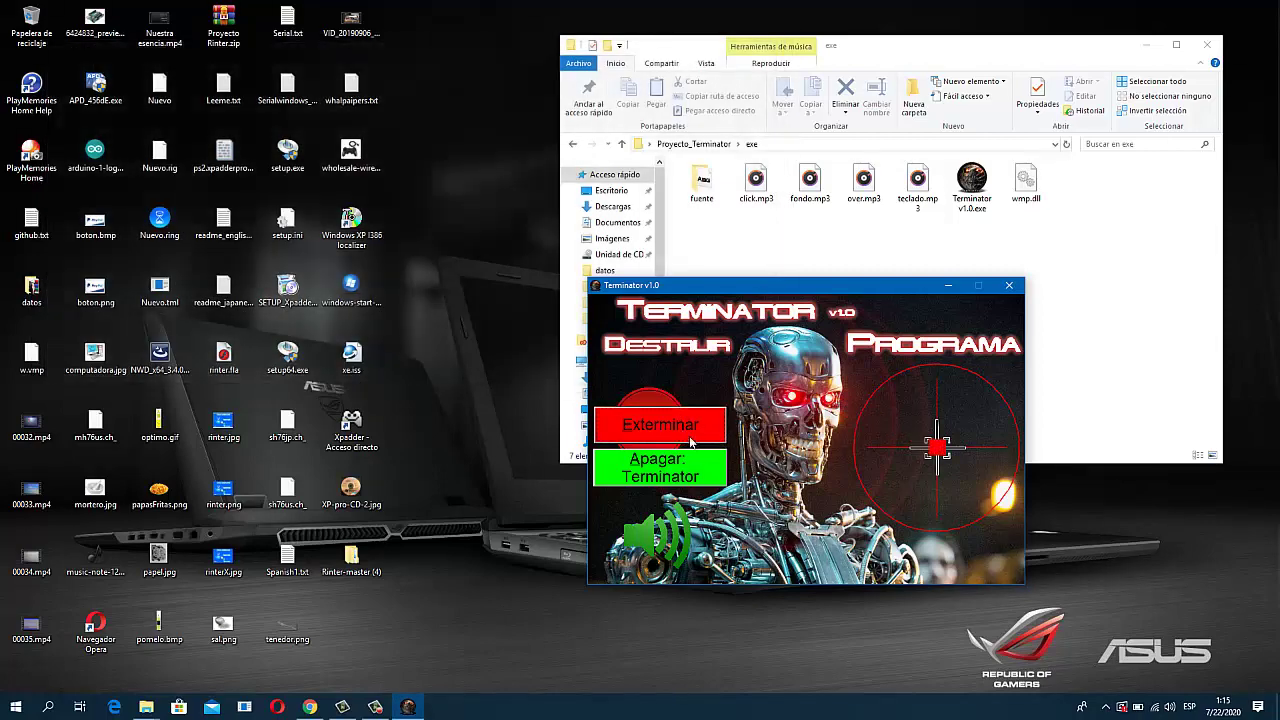
pyautogui.click(1008, 286)
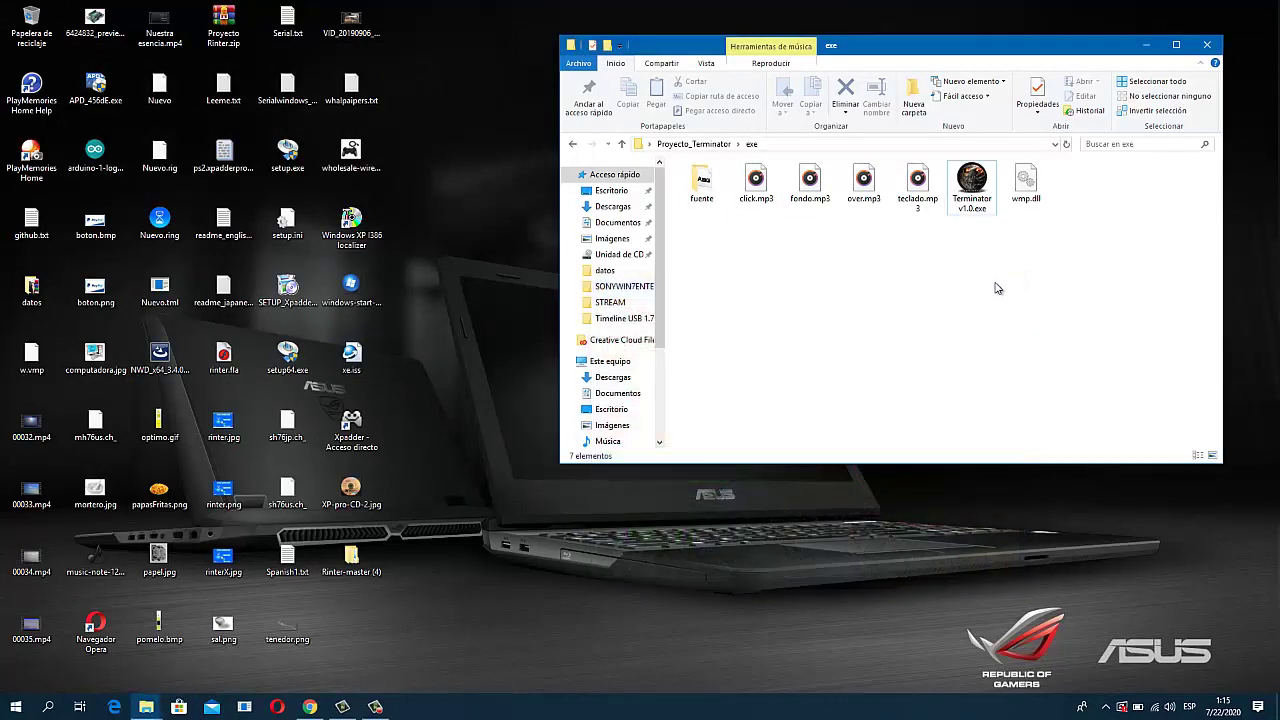
# Step: Copy Leeme.txt from the desktop into the main Proyecto_Terminator folder
pyautogui.click(573, 146)
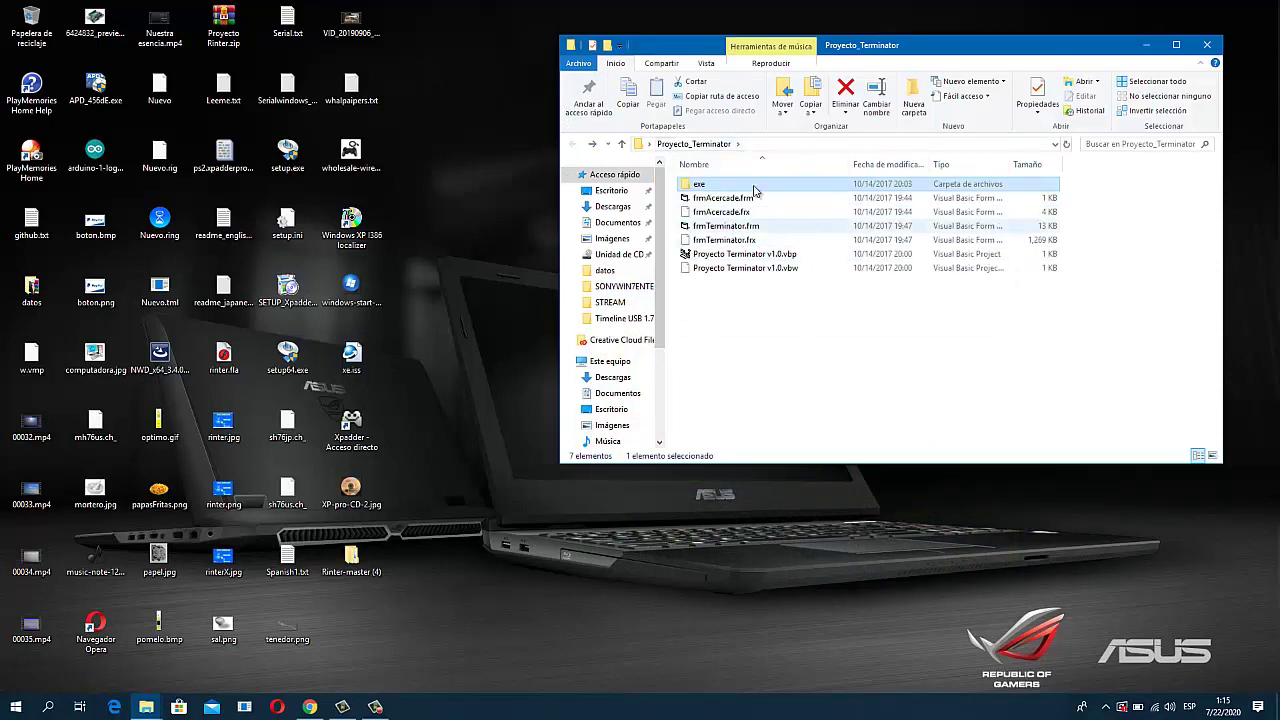
pyautogui.click(726, 318)
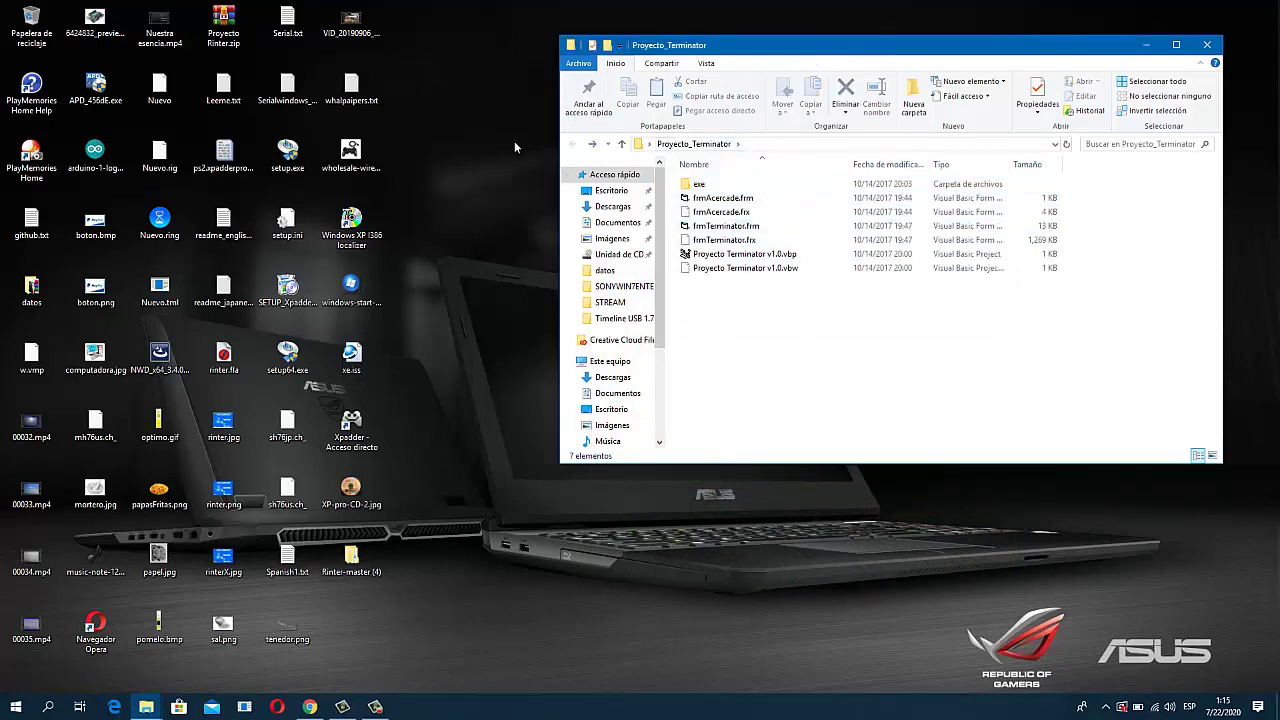
pyautogui.click(245, 78)
pyautogui.rightClick(241, 77)
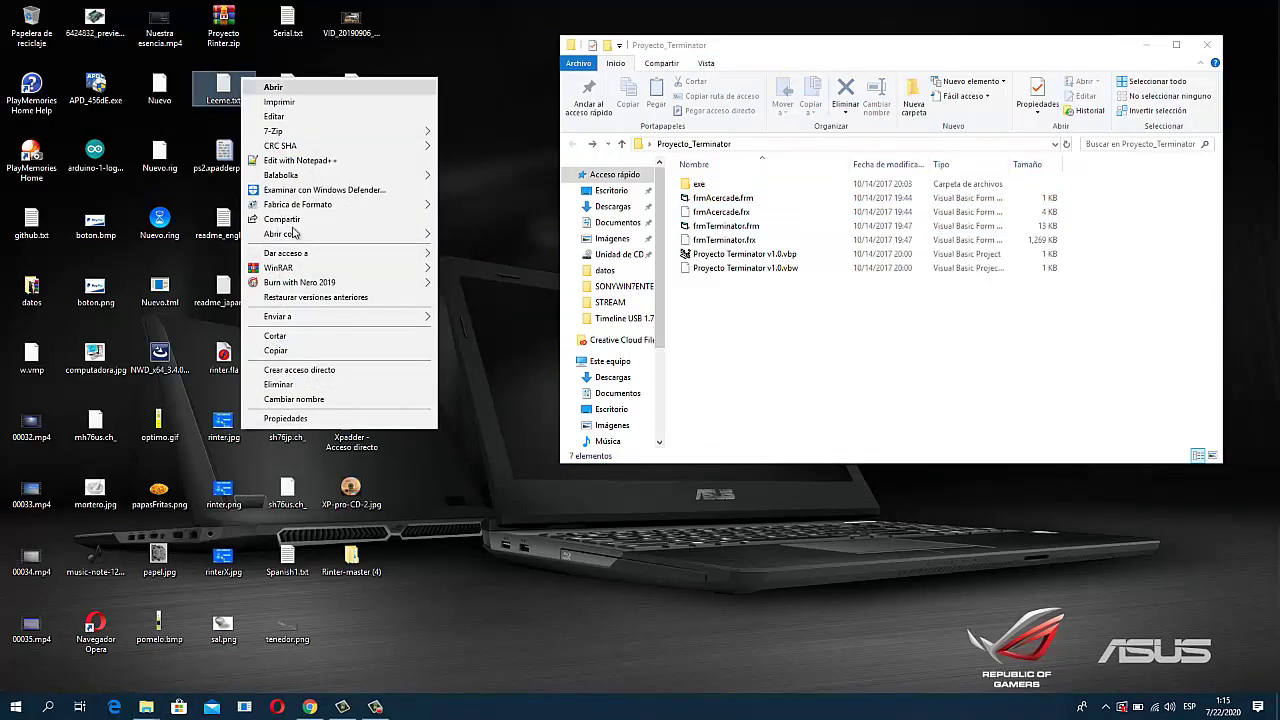
pyautogui.click(324, 350)
pyautogui.rightClick(745, 345)
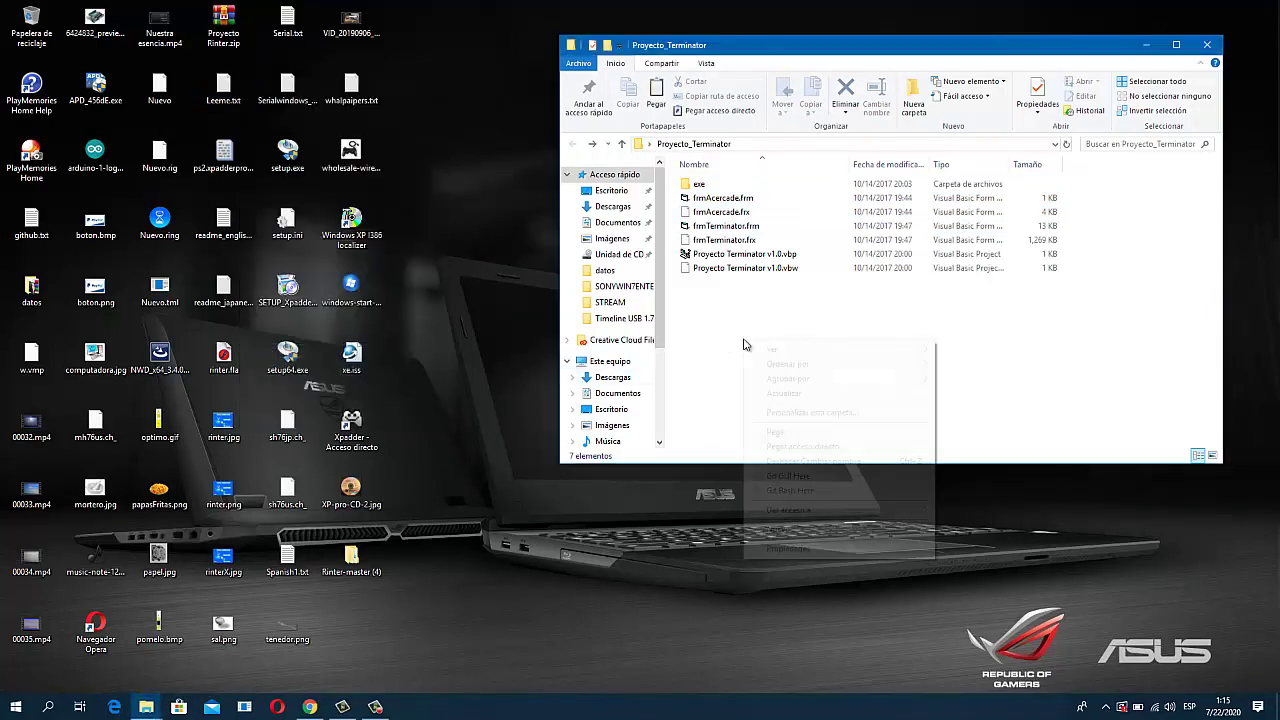
pyautogui.click(777, 433)
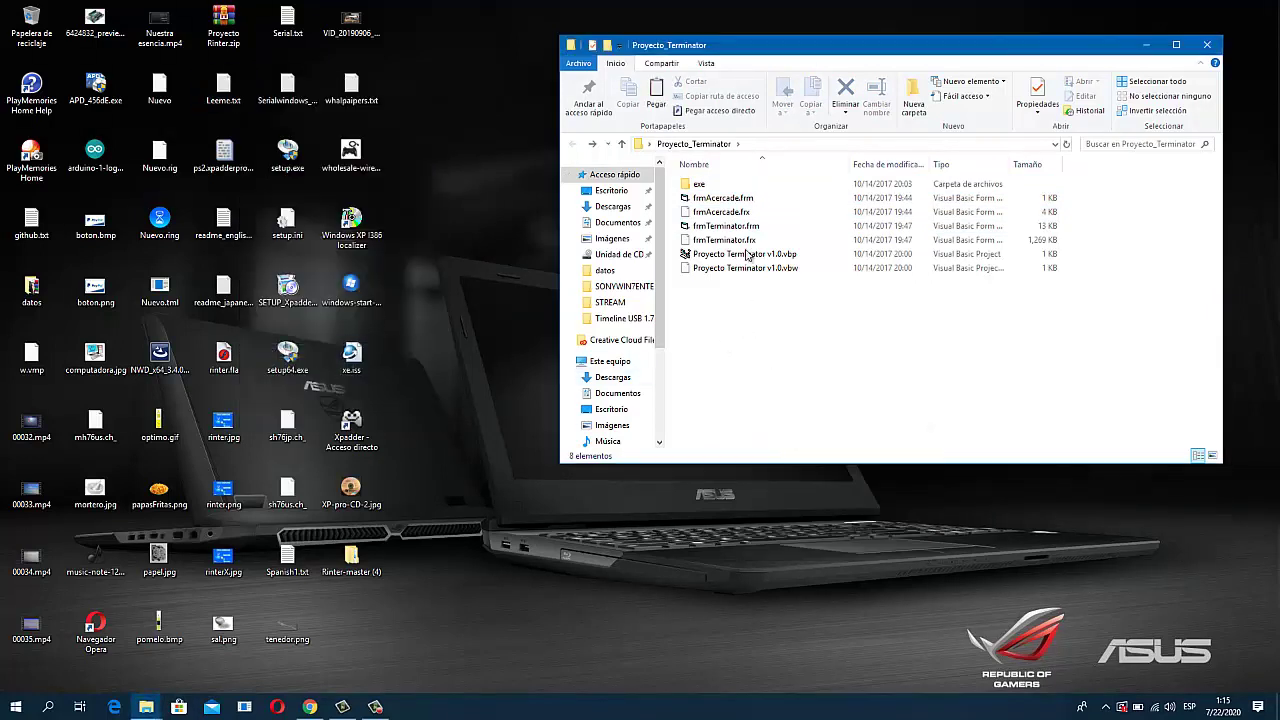
# Step: Open the copied Leeme.txt to check its contents, and close both the file and the folder window
pyautogui.doubleClick(757, 254)
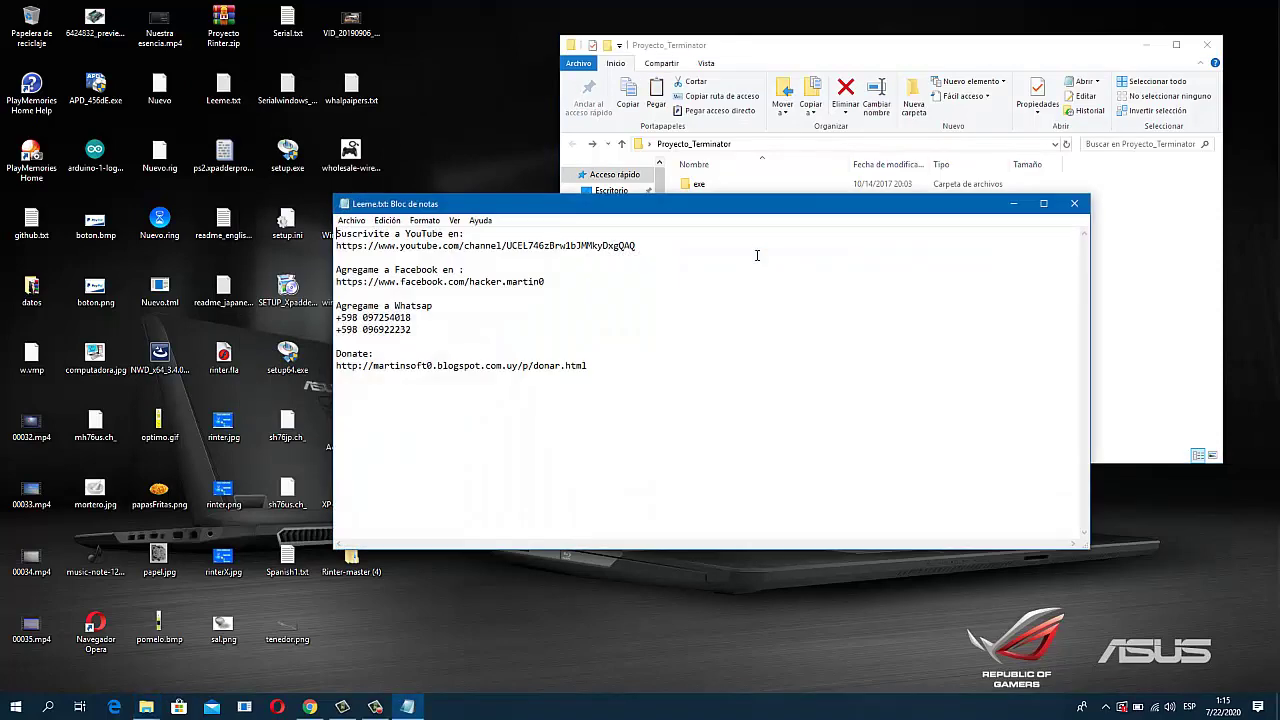
pyautogui.click(1074, 204)
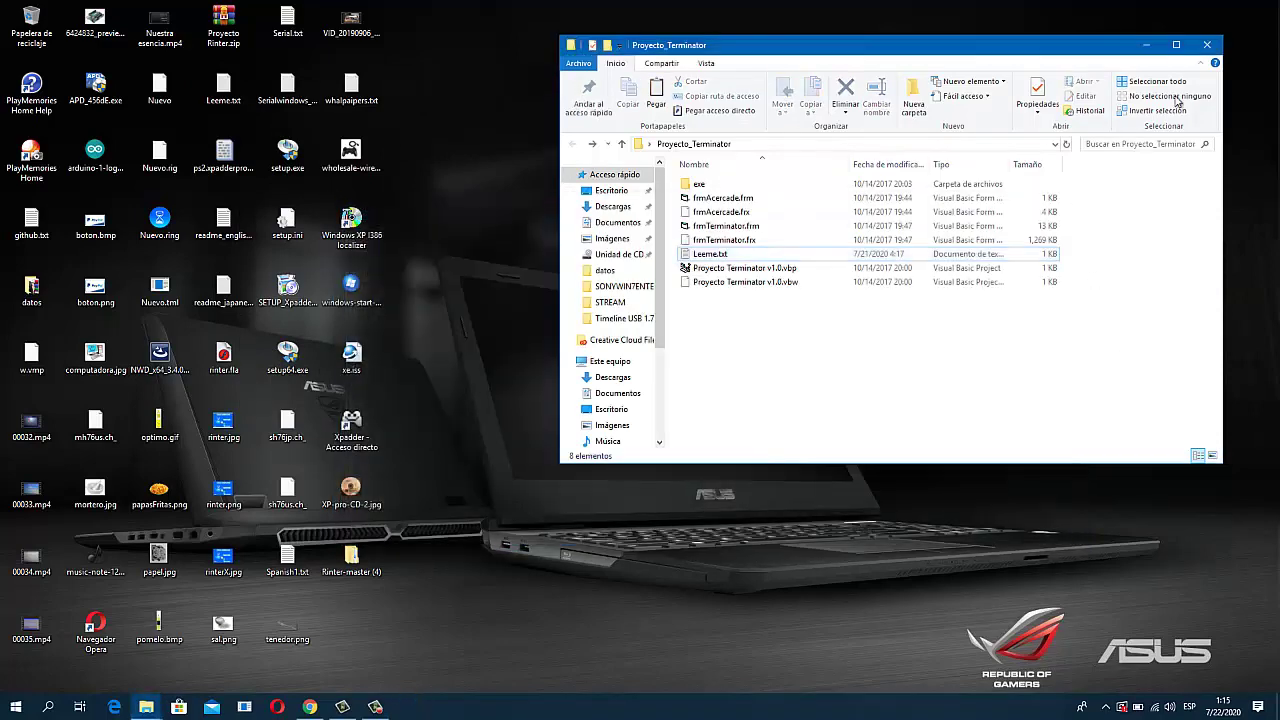
pyautogui.click(1208, 44)
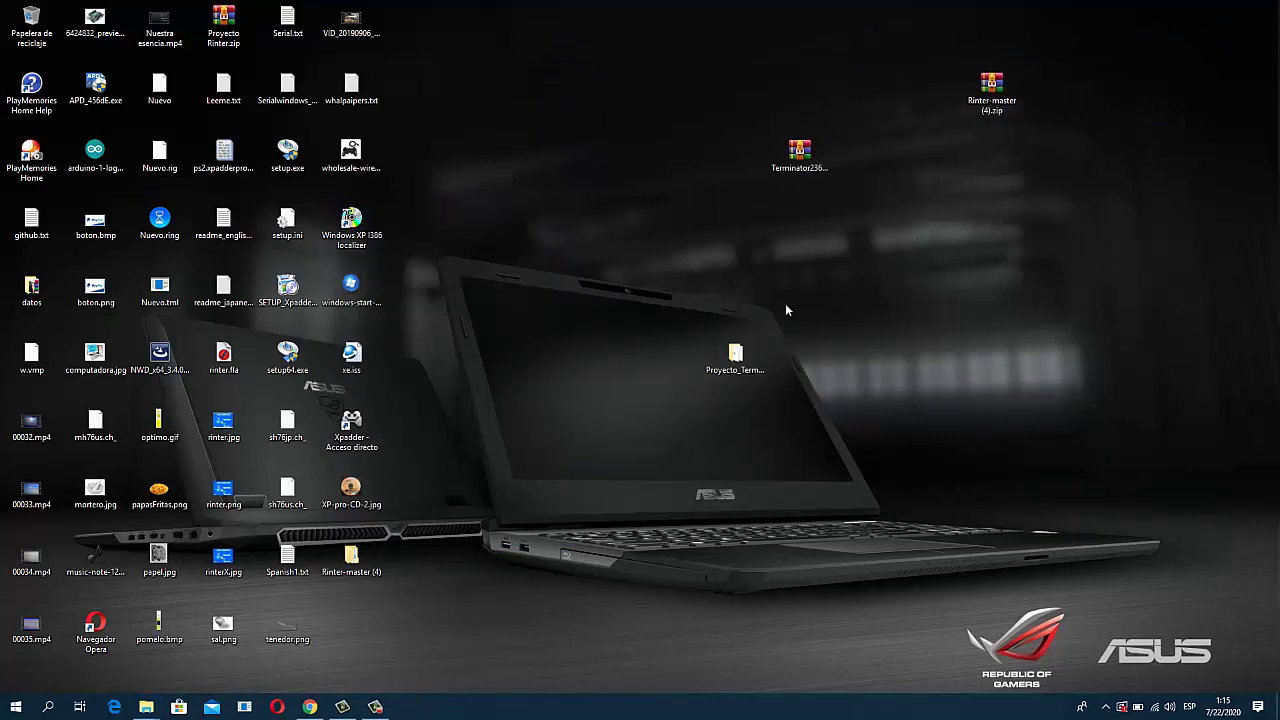
# Step: Open Git Bash in the Proyecto_Terminator desktop folder and move its window toward the middle of the desktop
pyautogui.click(745, 356)
pyautogui.rightClick(749, 356)
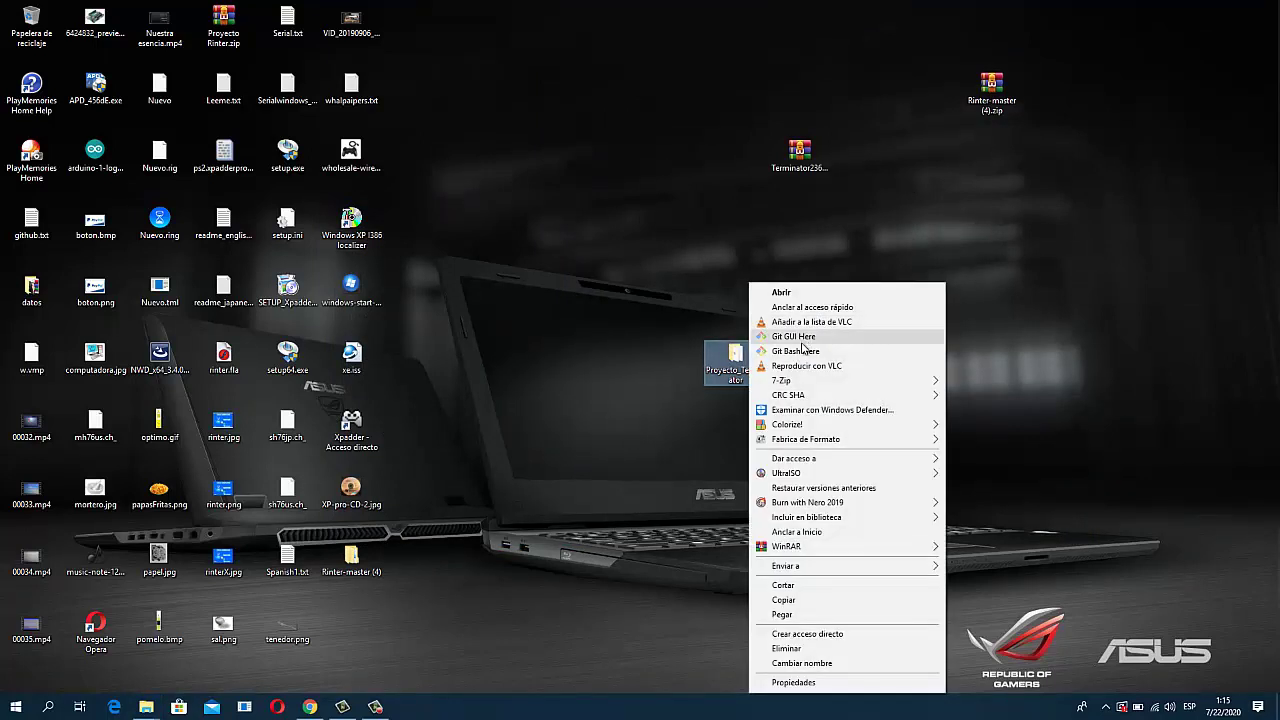
pyautogui.click(804, 350)
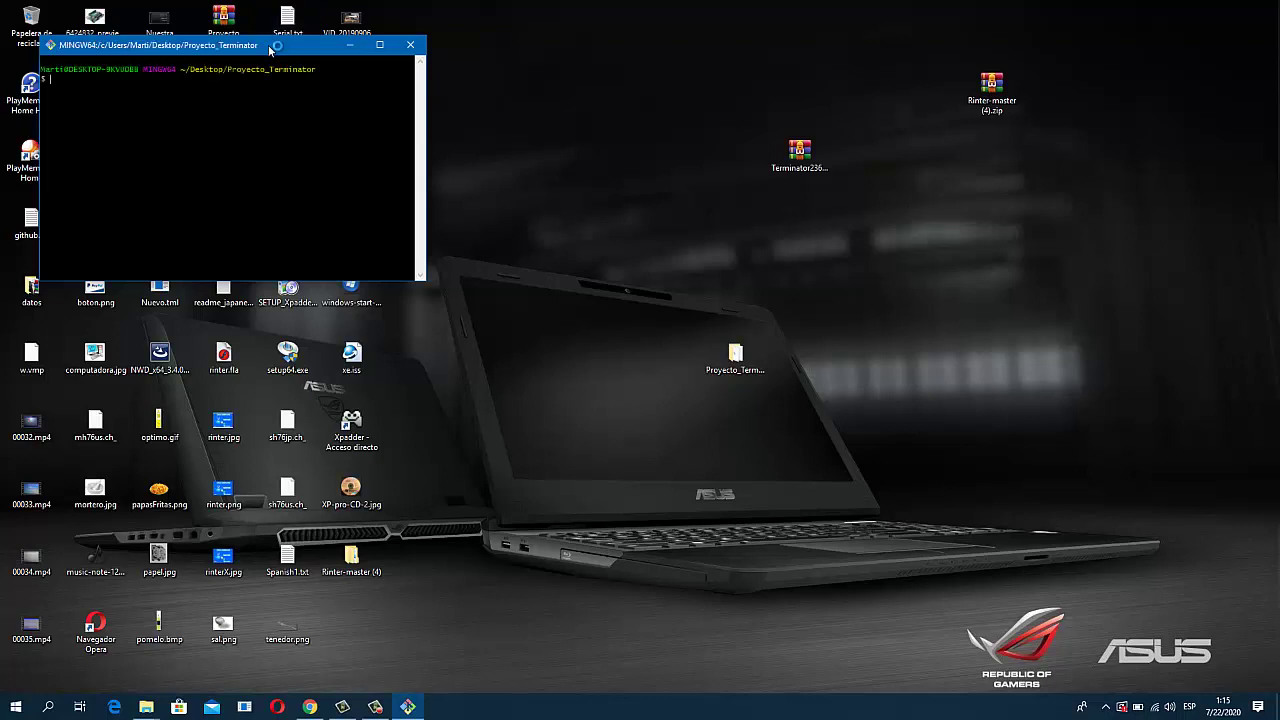
pyautogui.moveTo(270, 50); pyautogui.dragTo(783, 280)
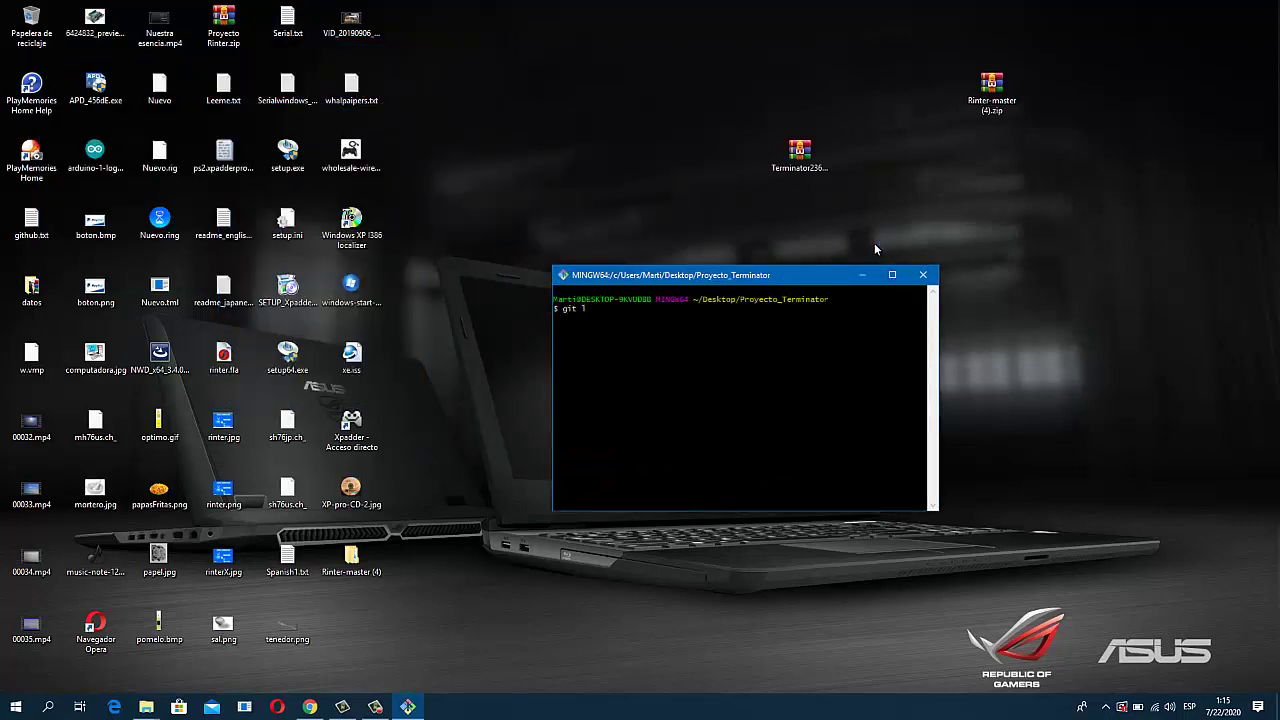
# Step: Check the folder with git log and git status, initialize a repository with git init, and run git status again
pyautogui.press('Return')
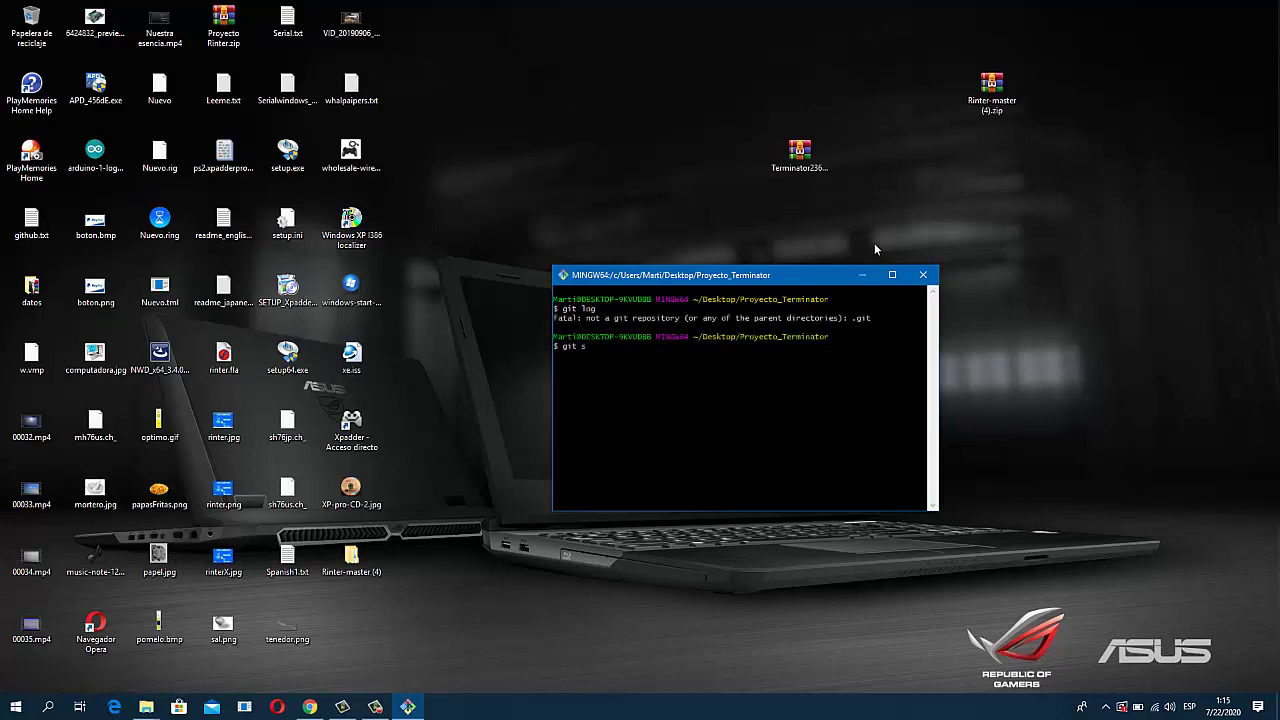
pyautogui.write('git status')
pyautogui.press('Return')
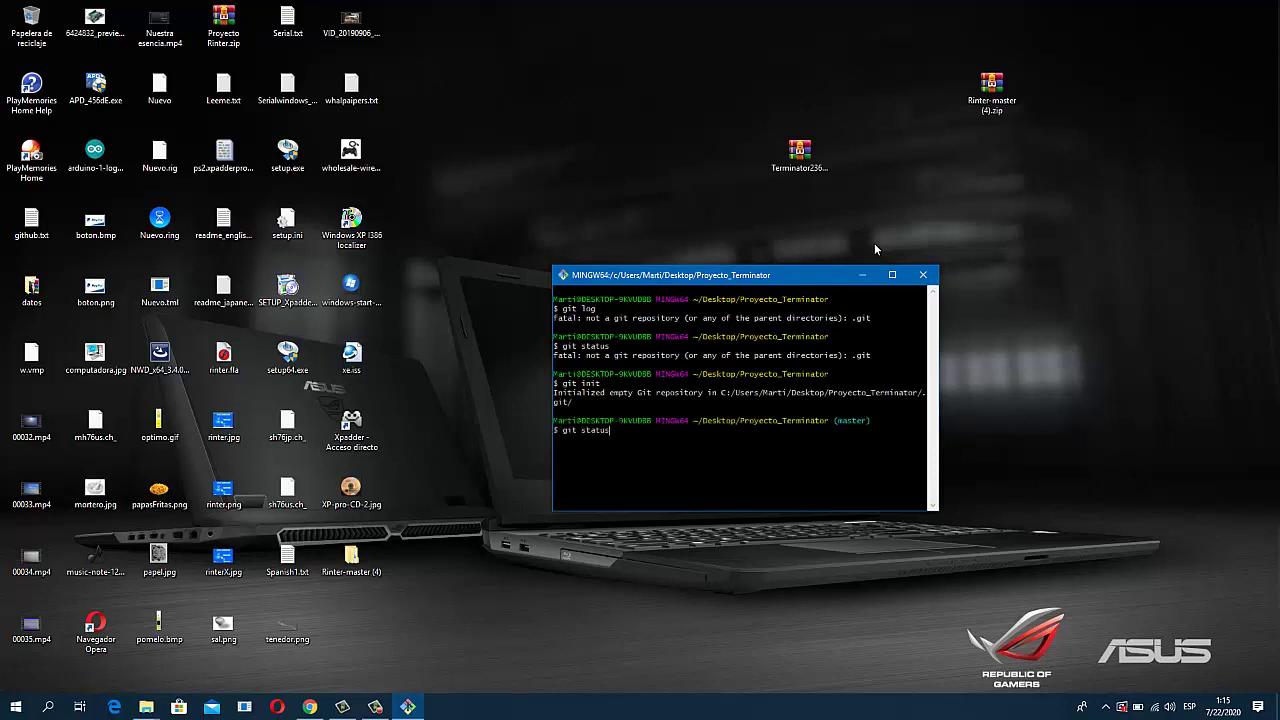
pyautogui.press('Return')
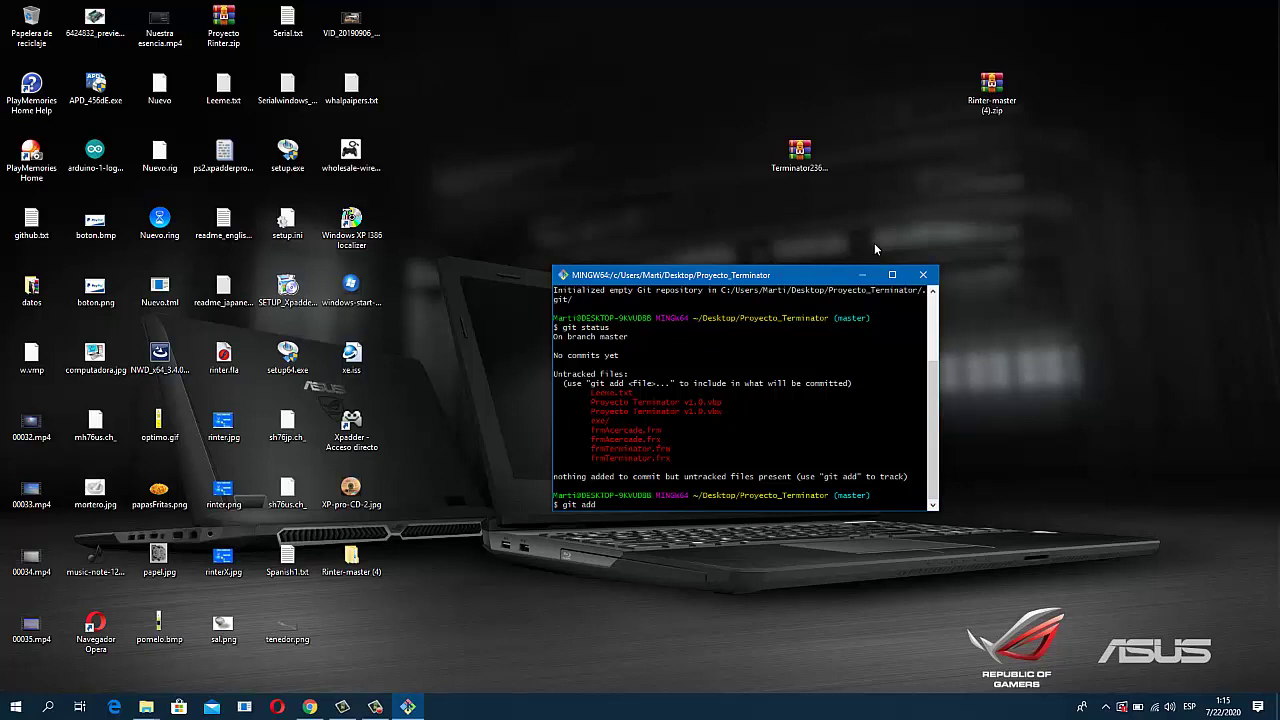
# Step: Stage all project files with git add . and review the staged files with git status
pyautogui.press('Return')
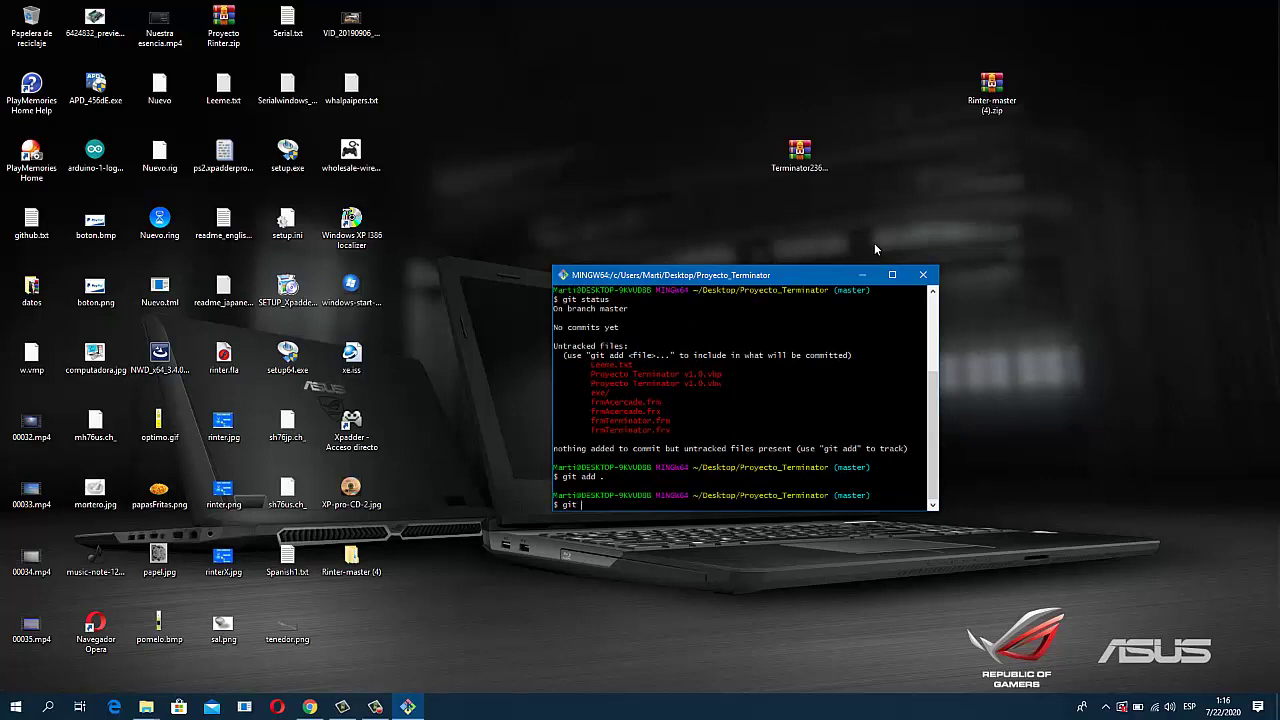
pyautogui.write('git status')
pyautogui.press('Return')
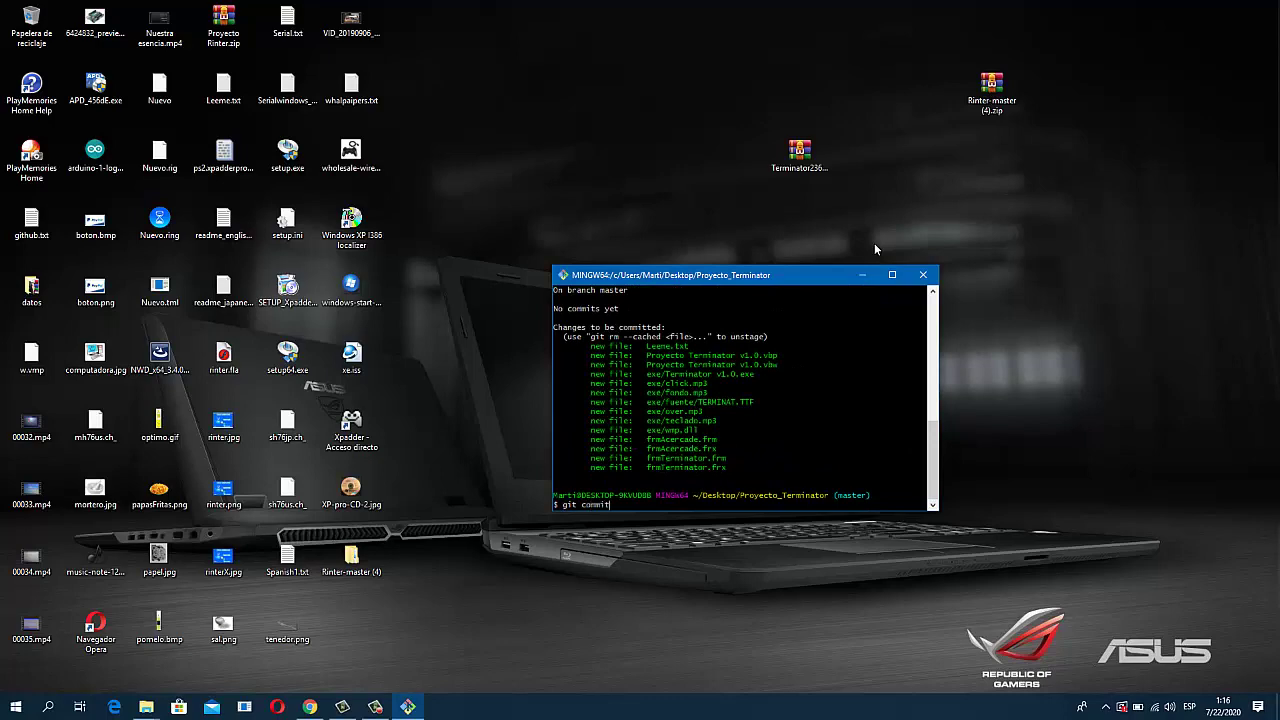
# Step: Start a git commit and copy the desktop folder's name, Proyecto_Terminator, for the commit message
pyautogui.write('git commit')
pyautogui.press('Return')
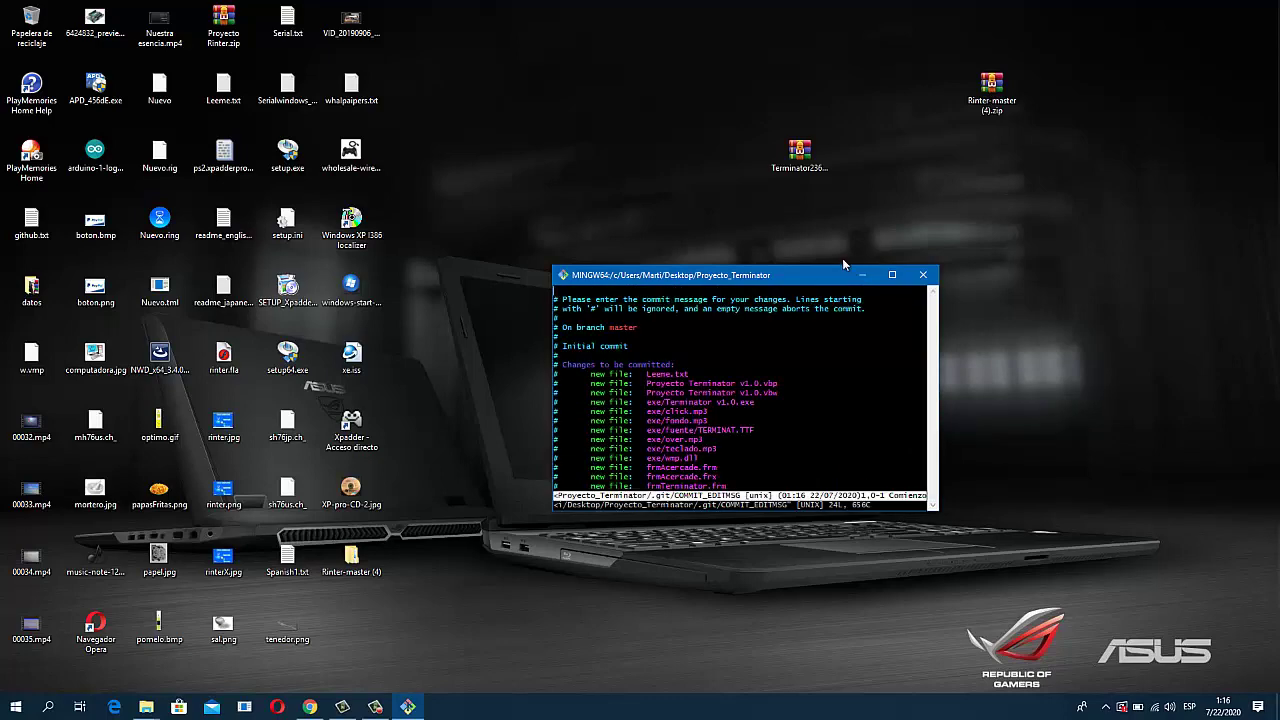
pyautogui.moveTo(825, 277); pyautogui.dragTo(822, 422)
pyautogui.click(752, 368)
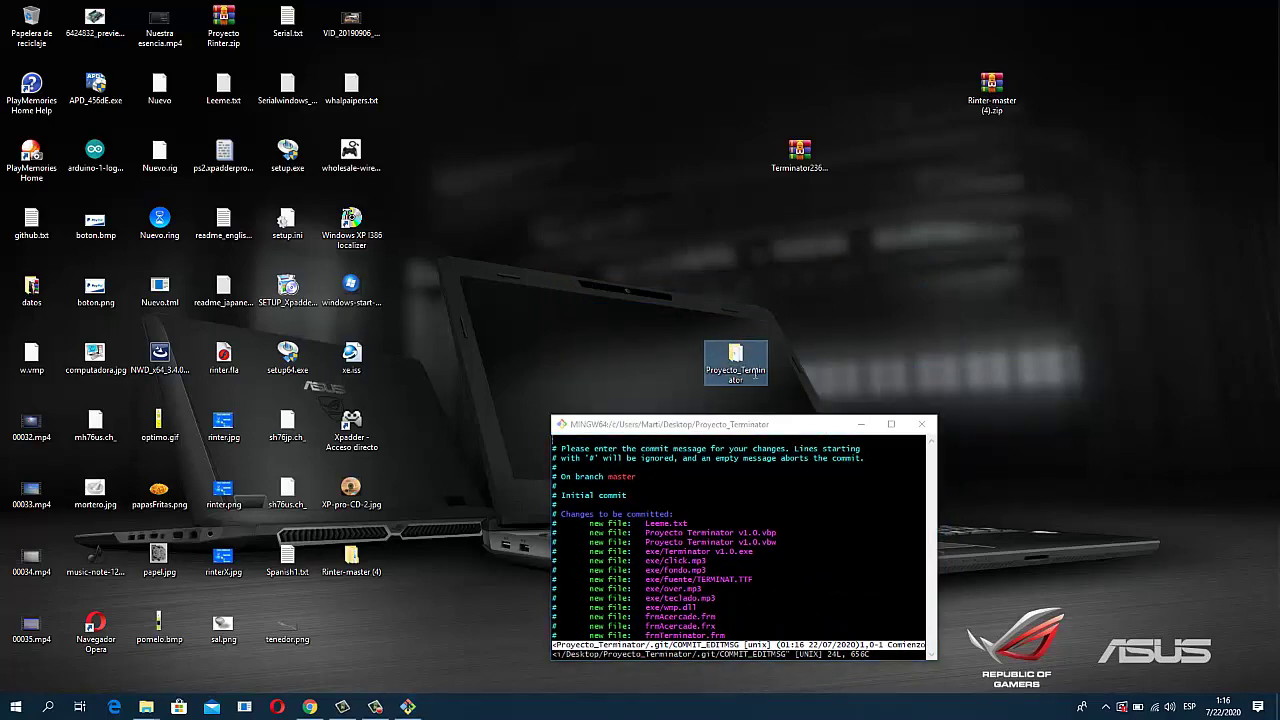
pyautogui.click(752, 372)
pyautogui.rightClick(754, 373)
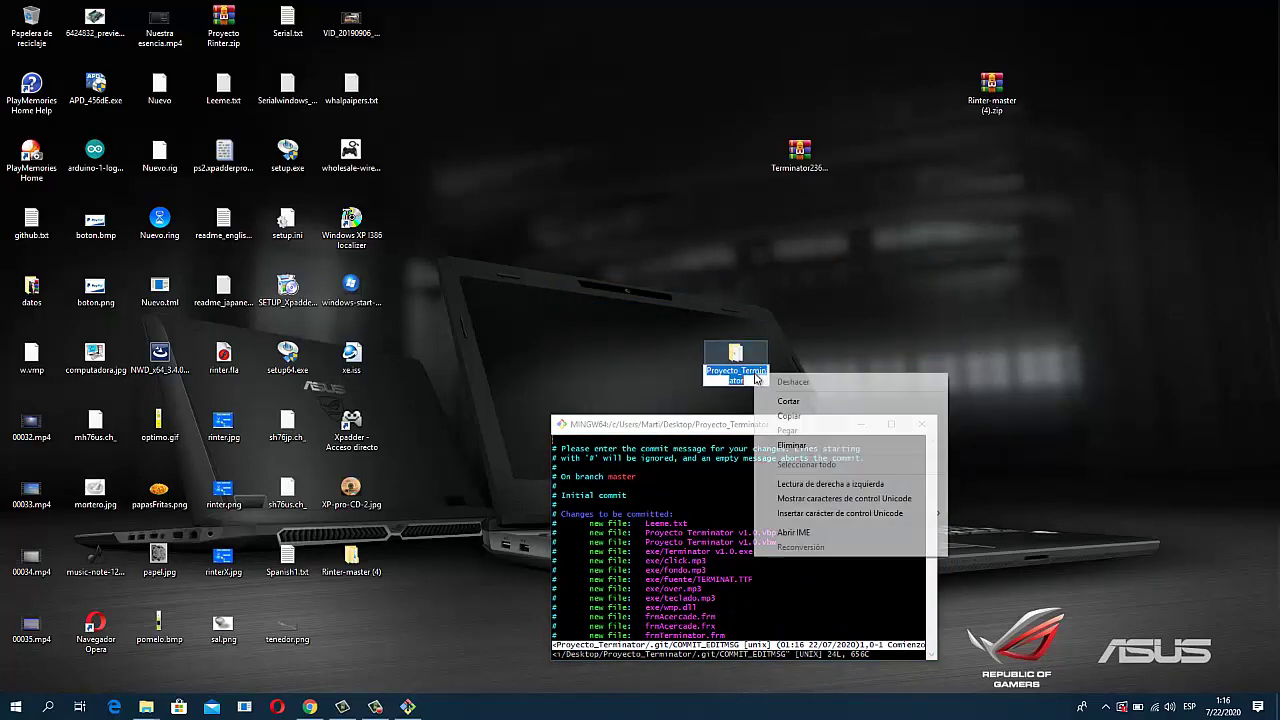
pyautogui.click(788, 416)
# Step: Paste Proyecto_Terminator as the commit message, save the commit, and check the history with git log
pyautogui.moveTo(767, 424); pyautogui.dragTo(822, 325)
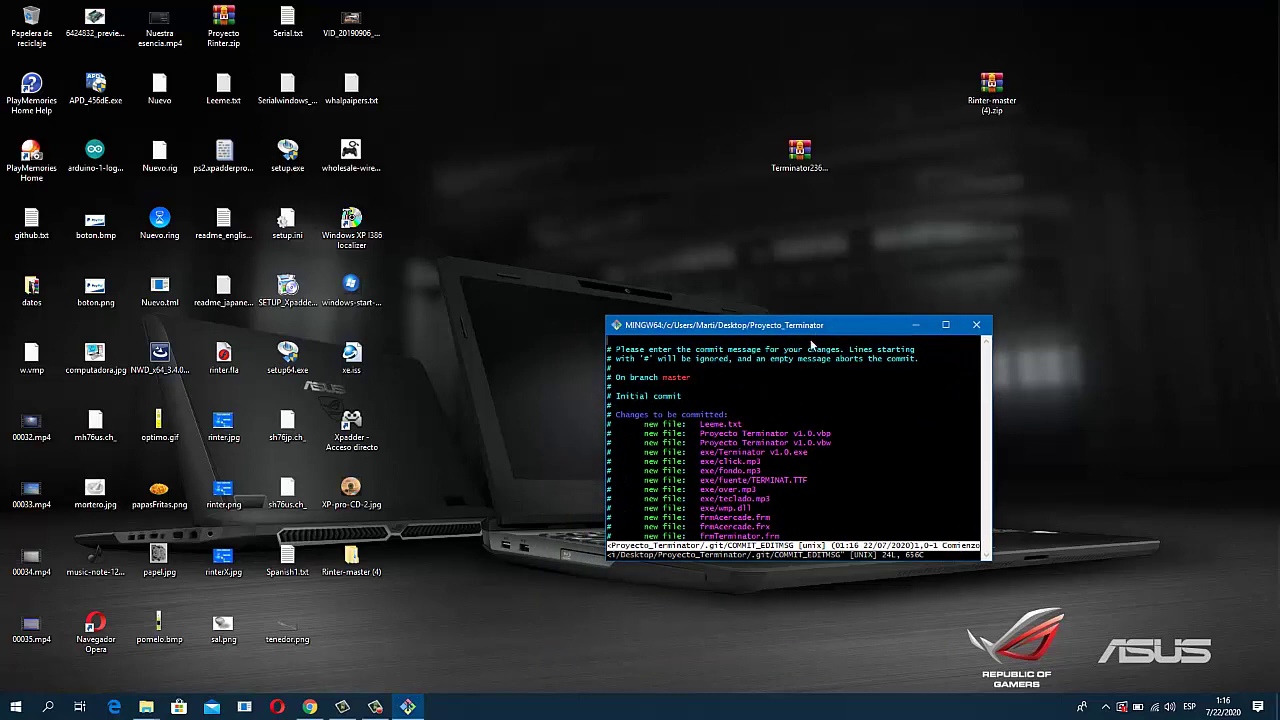
pyautogui.rightClick(811, 344)
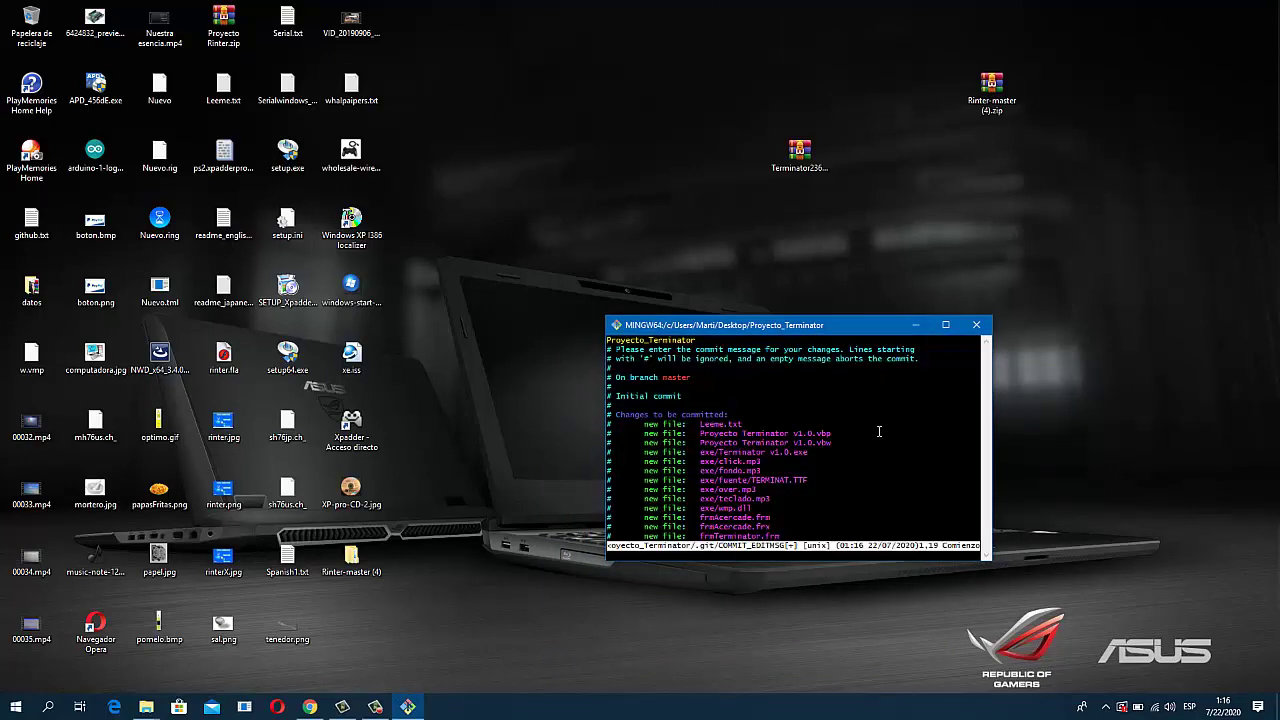
pyautogui.press('Return')
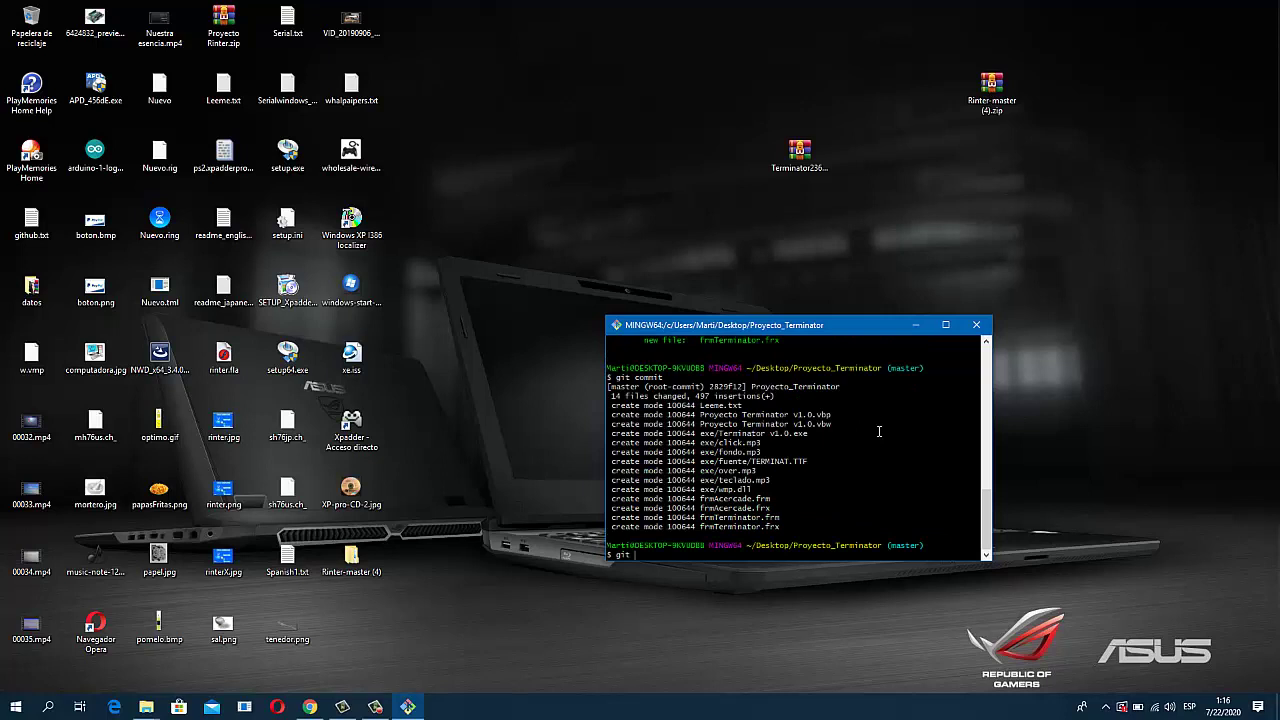
pyautogui.write('git log')
pyautogui.press('Return')
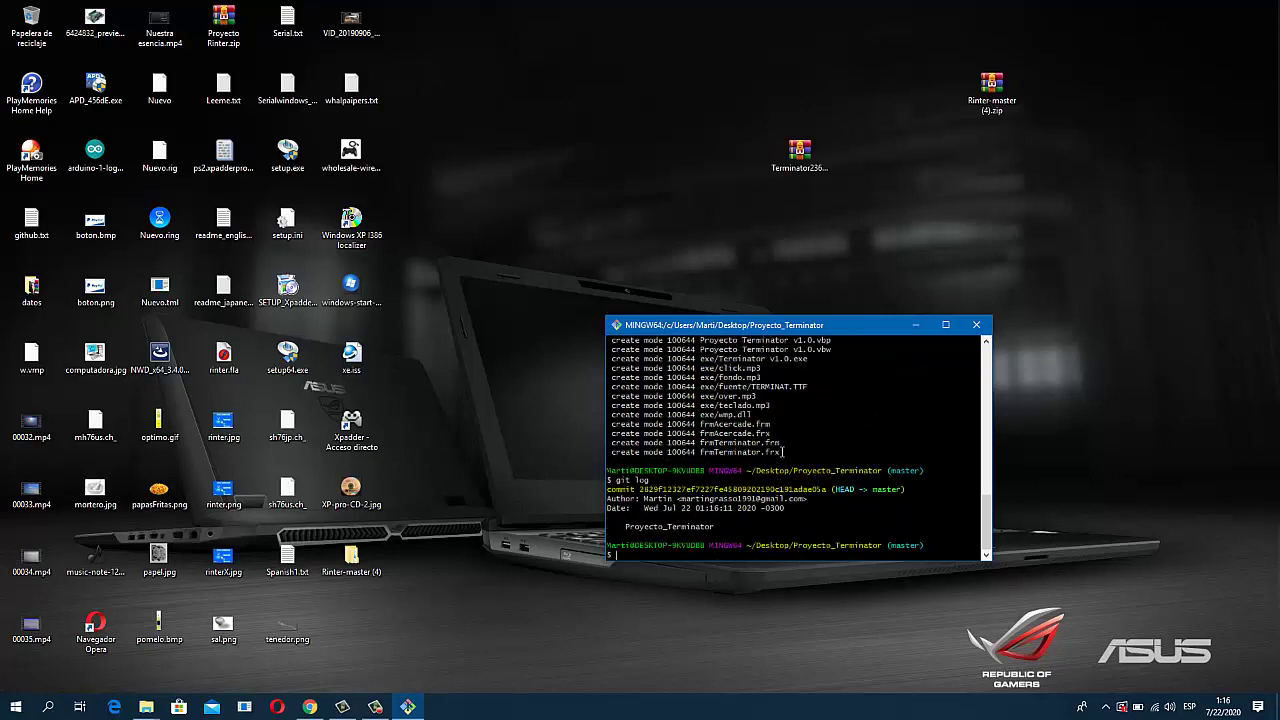
# Step: Move the Git Bash window away from the Proyecto_Terminator folder and copy the folder's name without changing it
pyautogui.moveTo(813, 330); pyautogui.dragTo(1033, 177)
pyautogui.click(745, 355)
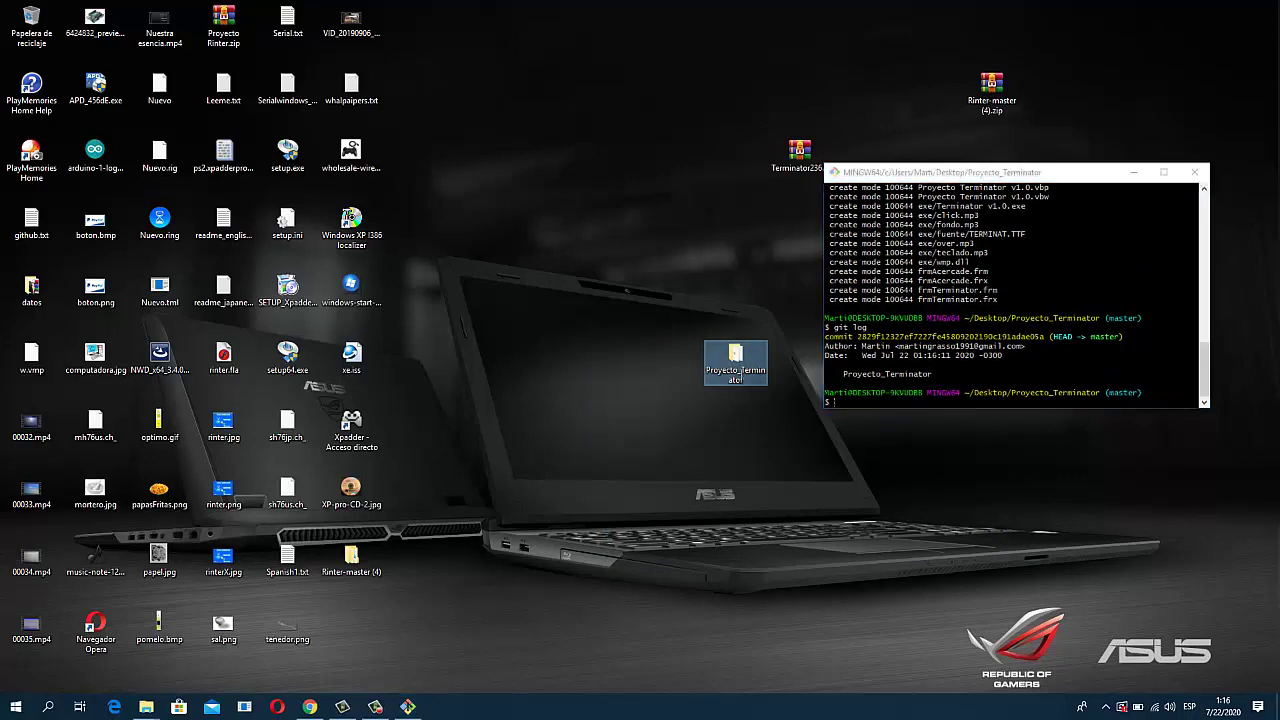
pyautogui.click(743, 375)
pyautogui.hotkey('ctrl', 'c')
pyautogui.rightClick(741, 374)
pyautogui.click(771, 416)
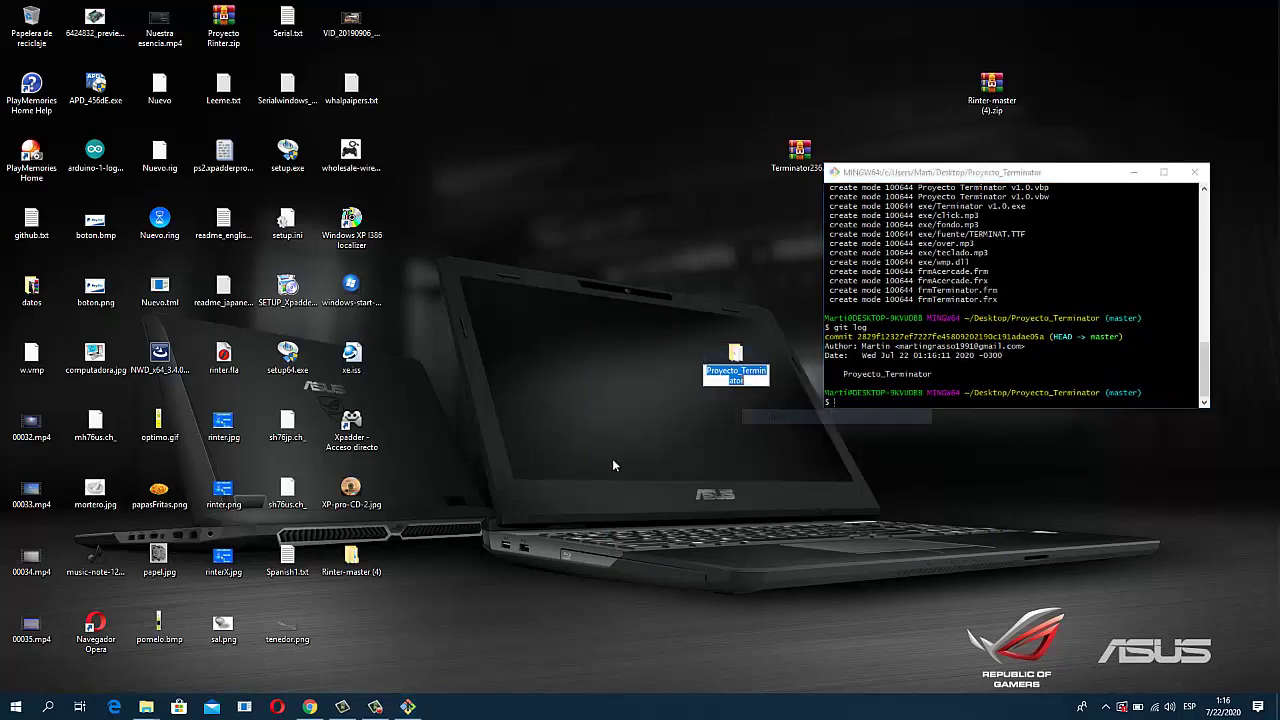
pyautogui.press('Return')
# Step: Switch to Chrome, start a new GitHub repository, and paste Proyecto_Terminator as the repository name
pyautogui.click(310, 707)
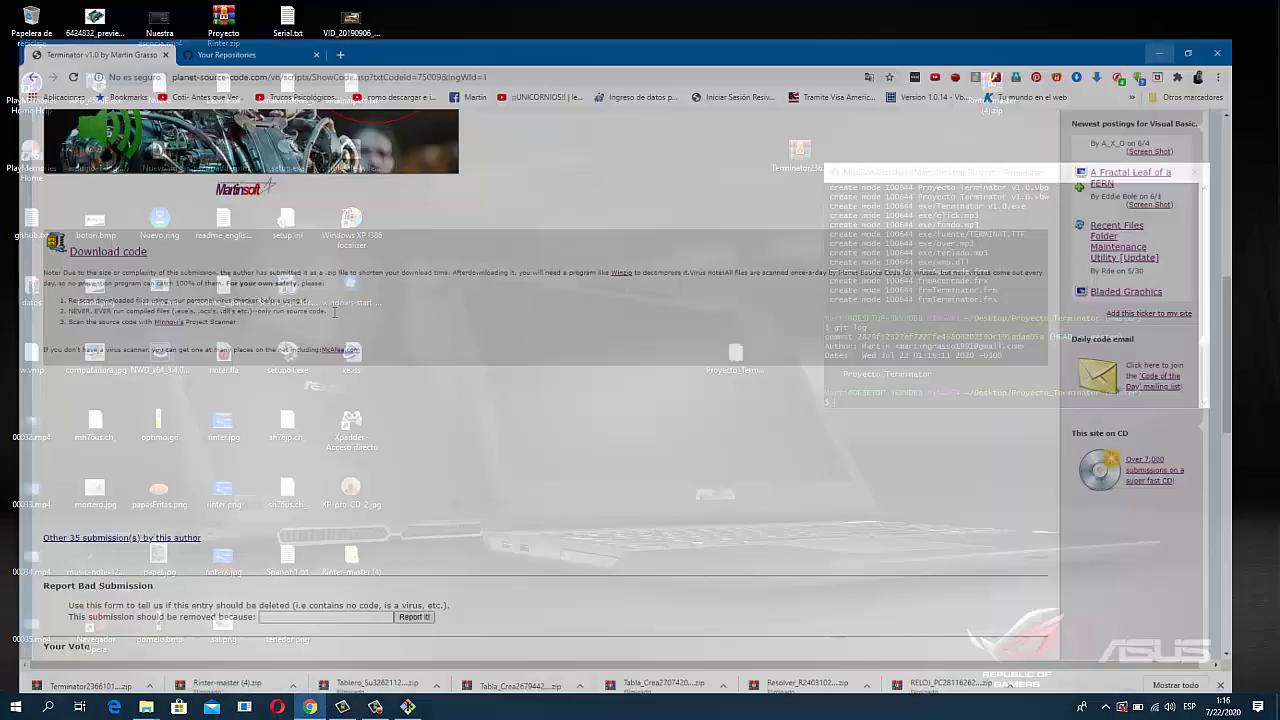
pyautogui.click(251, 11)
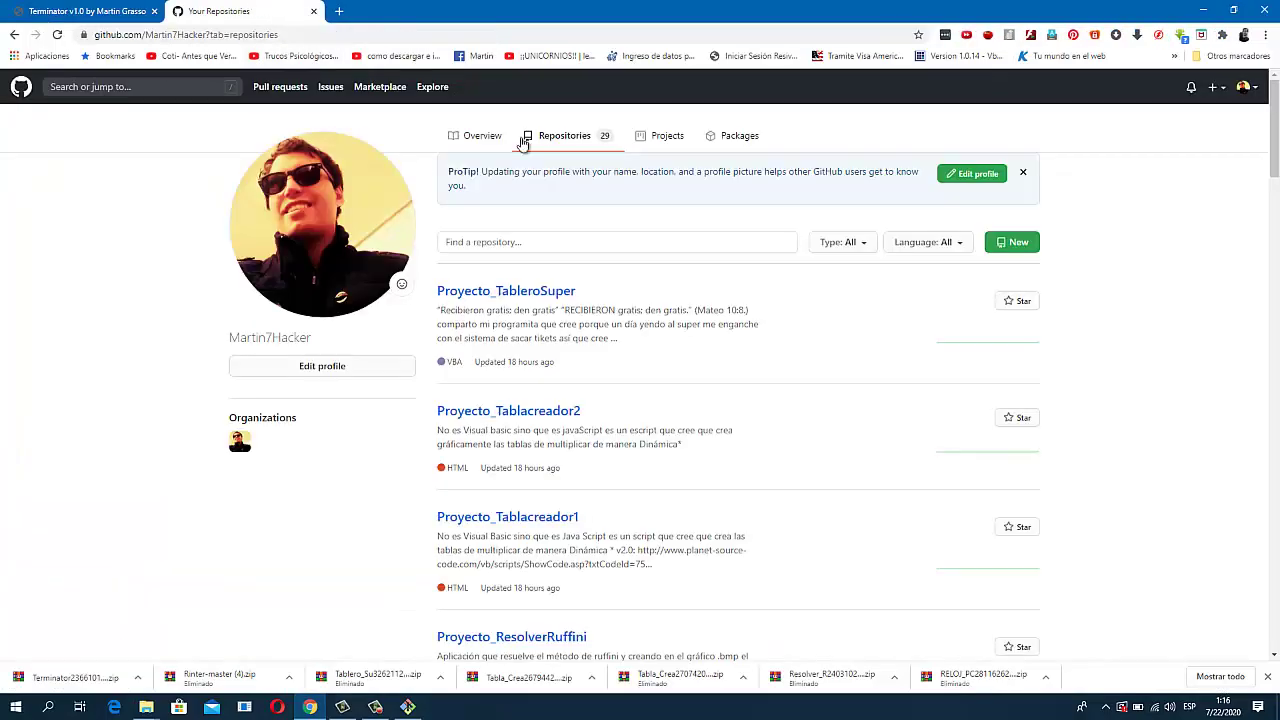
pyautogui.click(1005, 243)
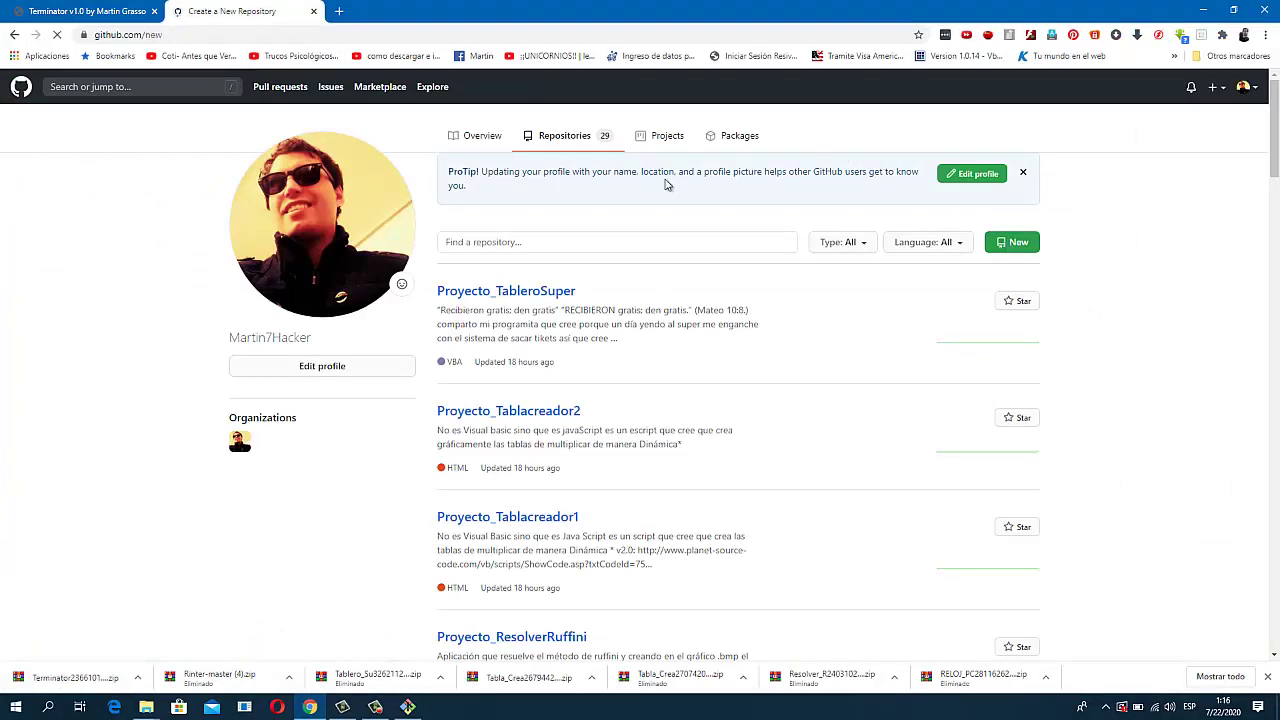
pyautogui.click(560, 248)
pyautogui.rightClick(560, 248)
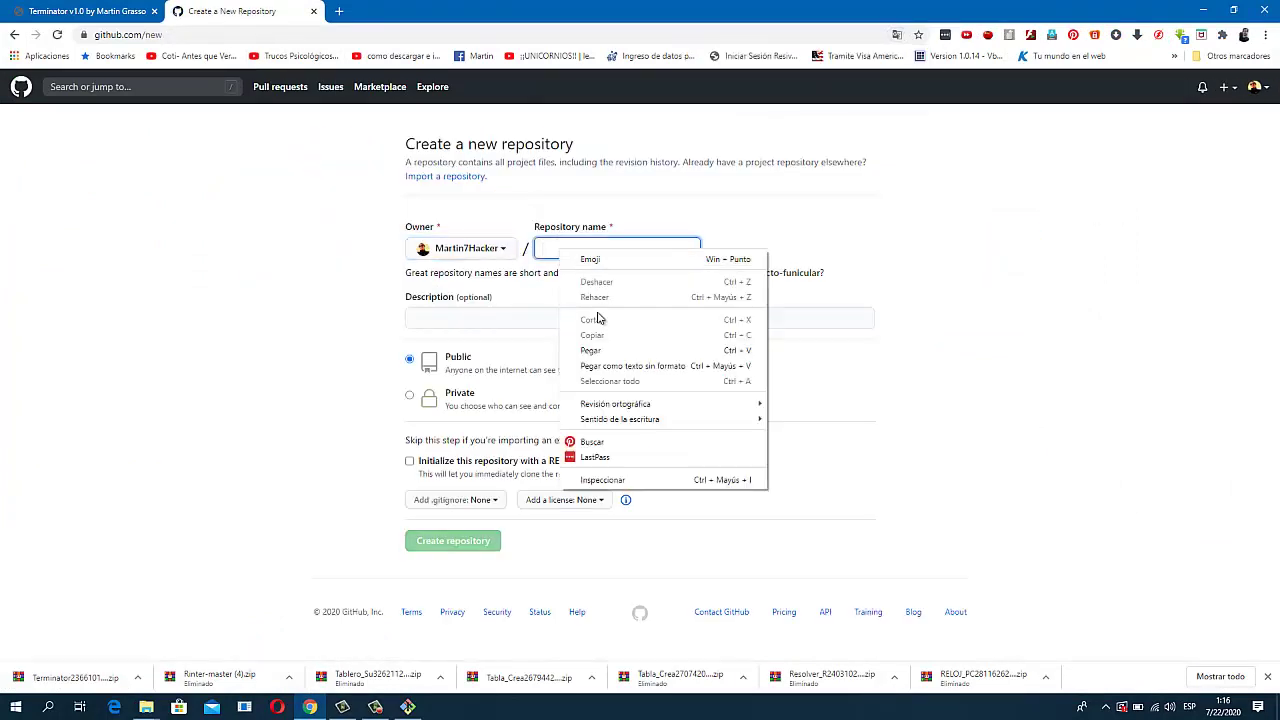
pyautogui.click(601, 349)
# Step: Copy the full Spanish description paragraph from the Terminator v1.0 page on Planet Source Code
pyautogui.click(100, 12)
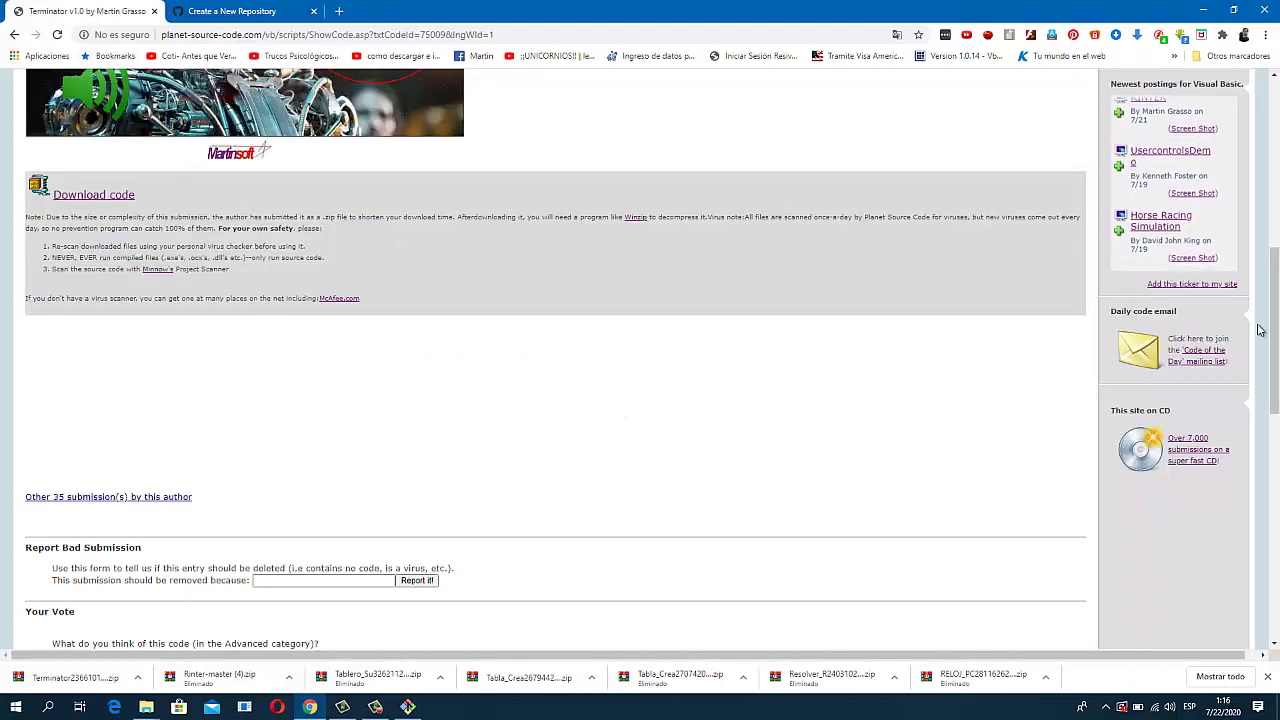
pyautogui.scroll(5, 1263, 181)
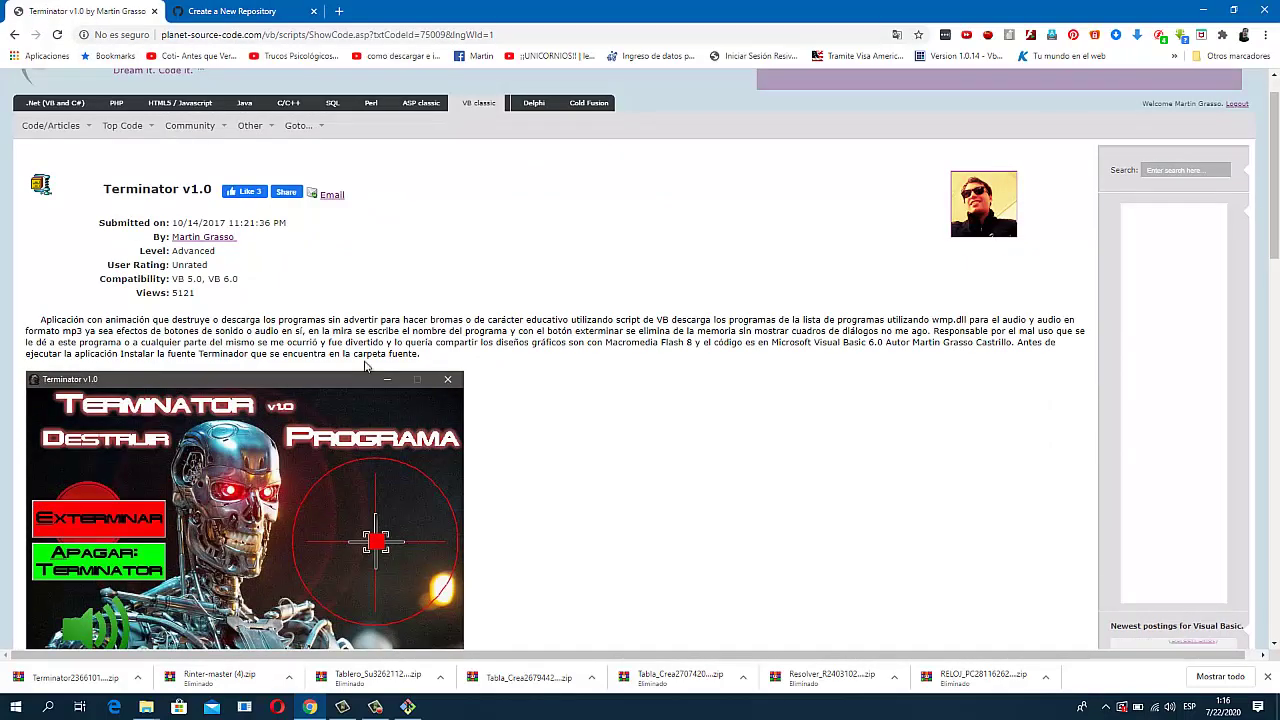
pyautogui.moveTo(39, 319); pyautogui.dragTo(450, 354)
pyautogui.rightClick(450, 354)
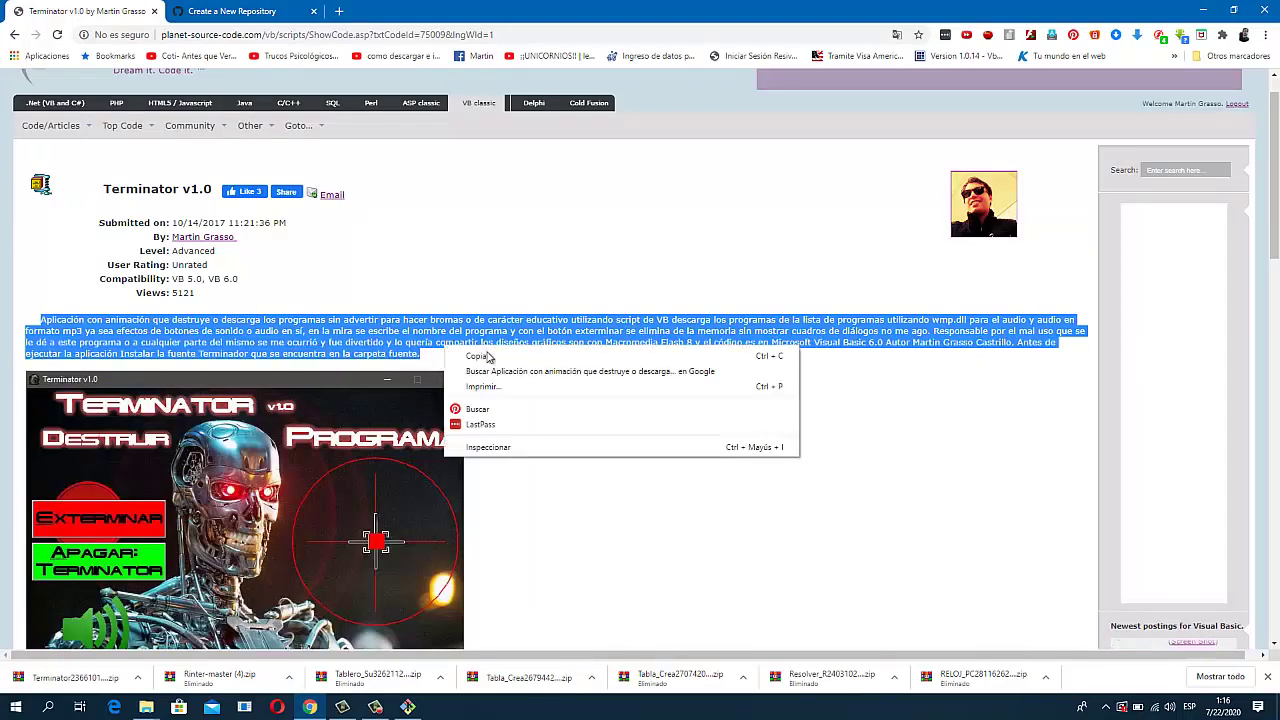
pyautogui.click(486, 370)
# Step: Paste the copied paragraph as the new GitHub repository's description and create the public Proyecto_Terminator repository
pyautogui.click(270, 10)
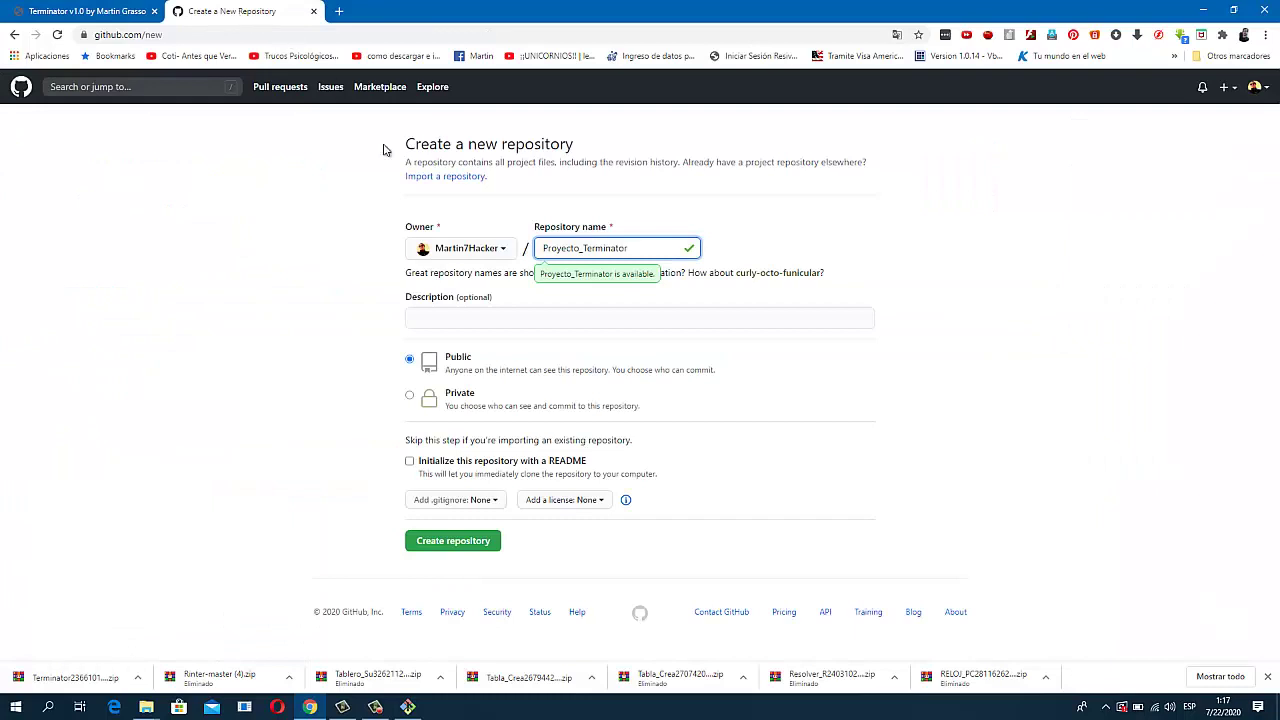
pyautogui.click(451, 319)
pyautogui.rightClick(451, 319)
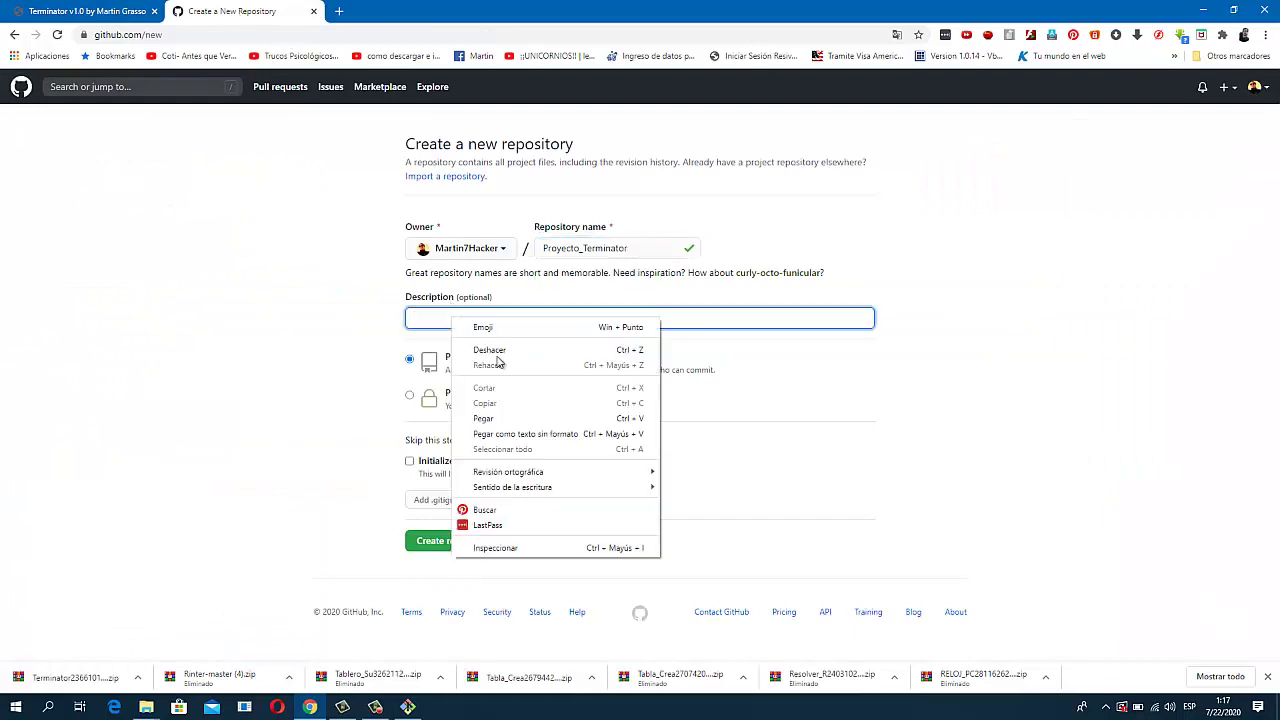
pyautogui.click(500, 408)
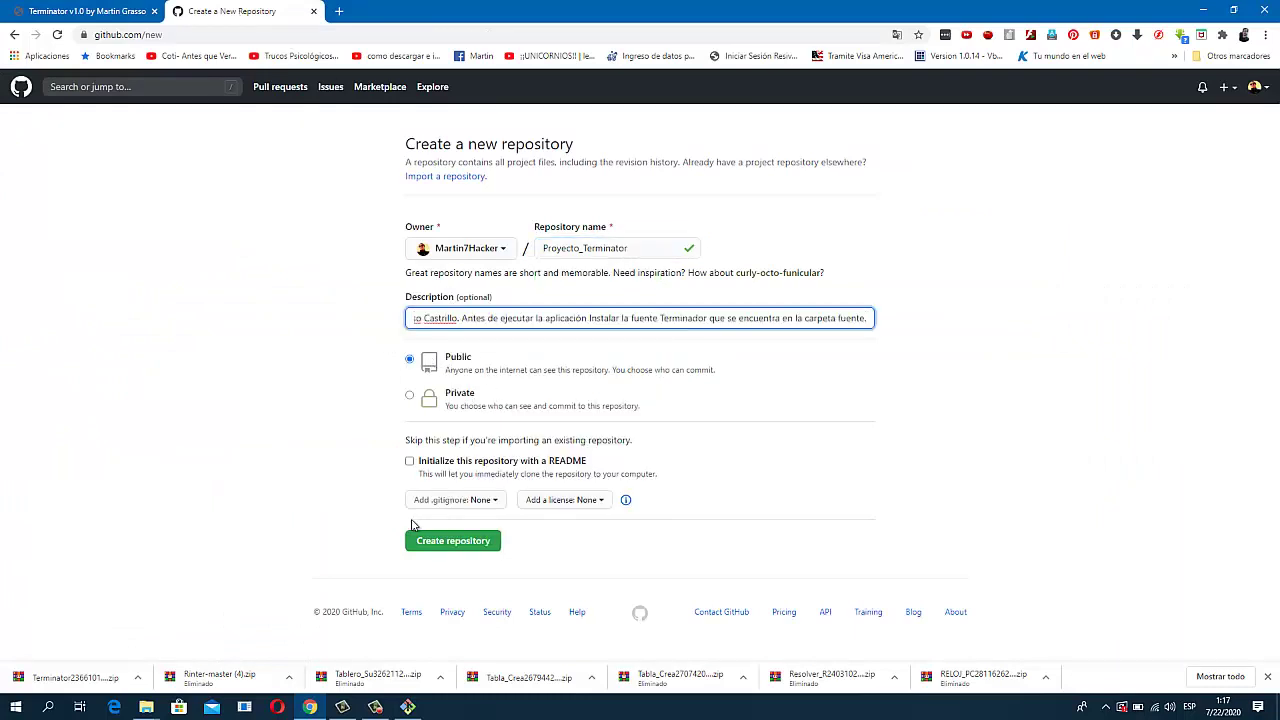
pyautogui.click(436, 548)
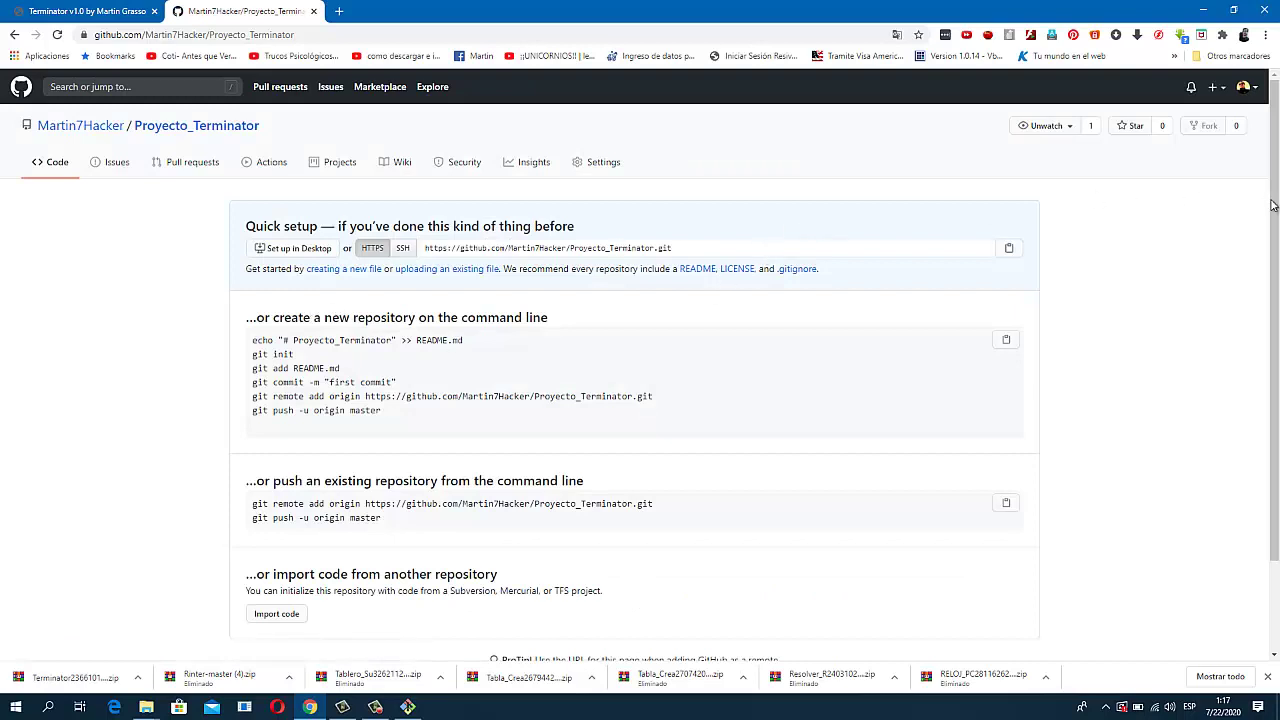
# Step: Copy the git remote add origin and git push -u origin master commands for pushing an existing repository
pyautogui.moveTo(1273, 206); pyautogui.dragTo(1267, 345)
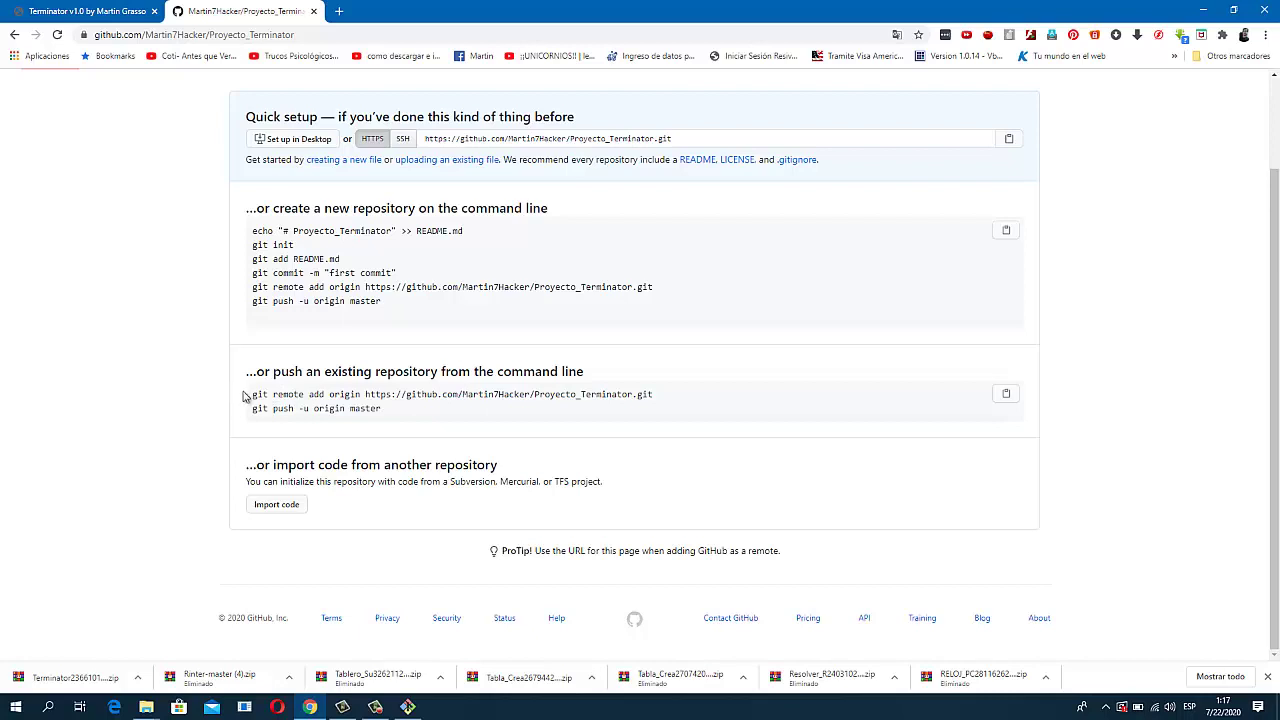
pyautogui.moveTo(255, 395); pyautogui.dragTo(407, 408)
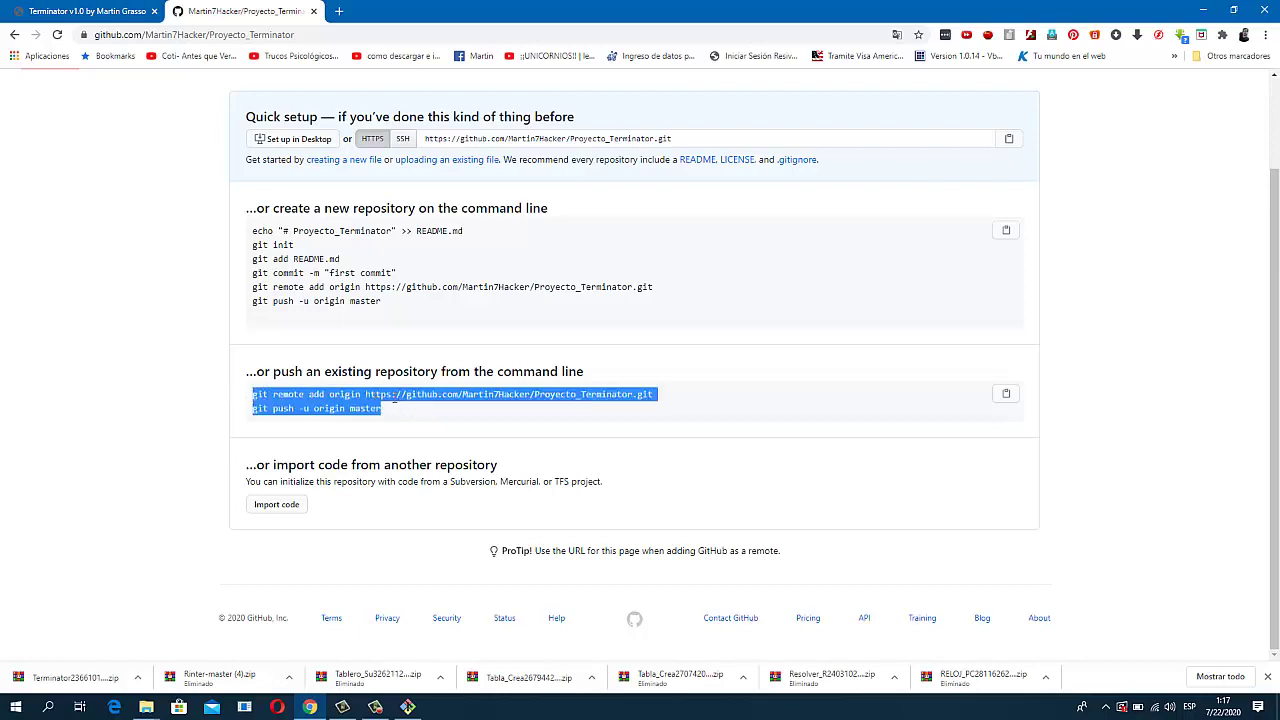
pyautogui.rightClick(369, 386)
pyautogui.click(378, 395)
# Step: Switch to Git Bash, paste and run the copied remote and push commands for Proyecto_Terminator, and exit the terminal
pyautogui.click(408, 707)
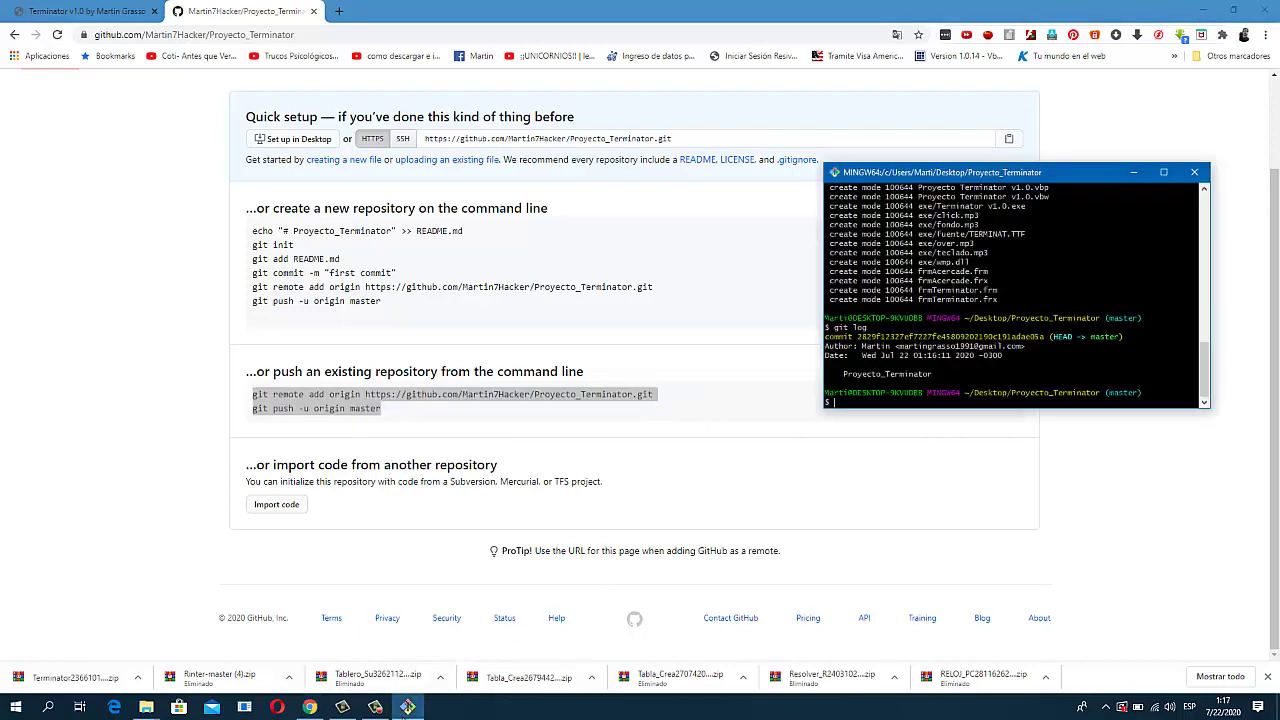
pyautogui.rightClick(864, 401)
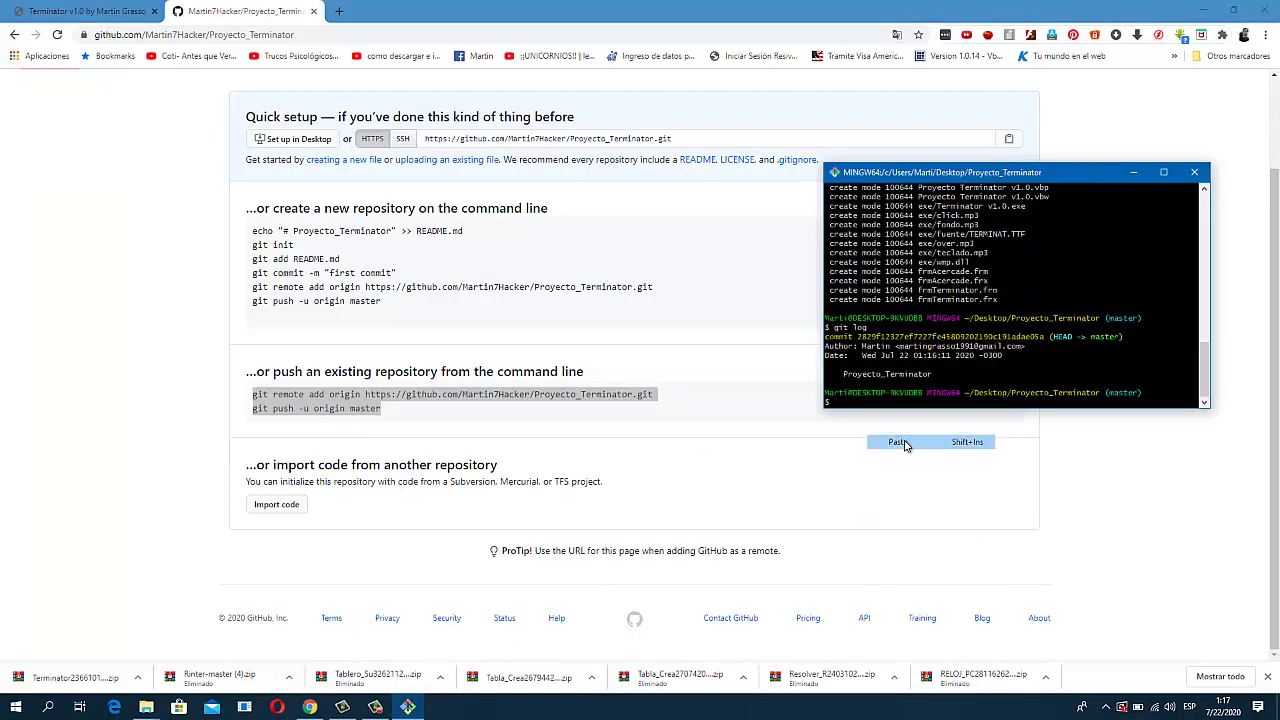
pyautogui.click(898, 441)
pyautogui.press('Return')
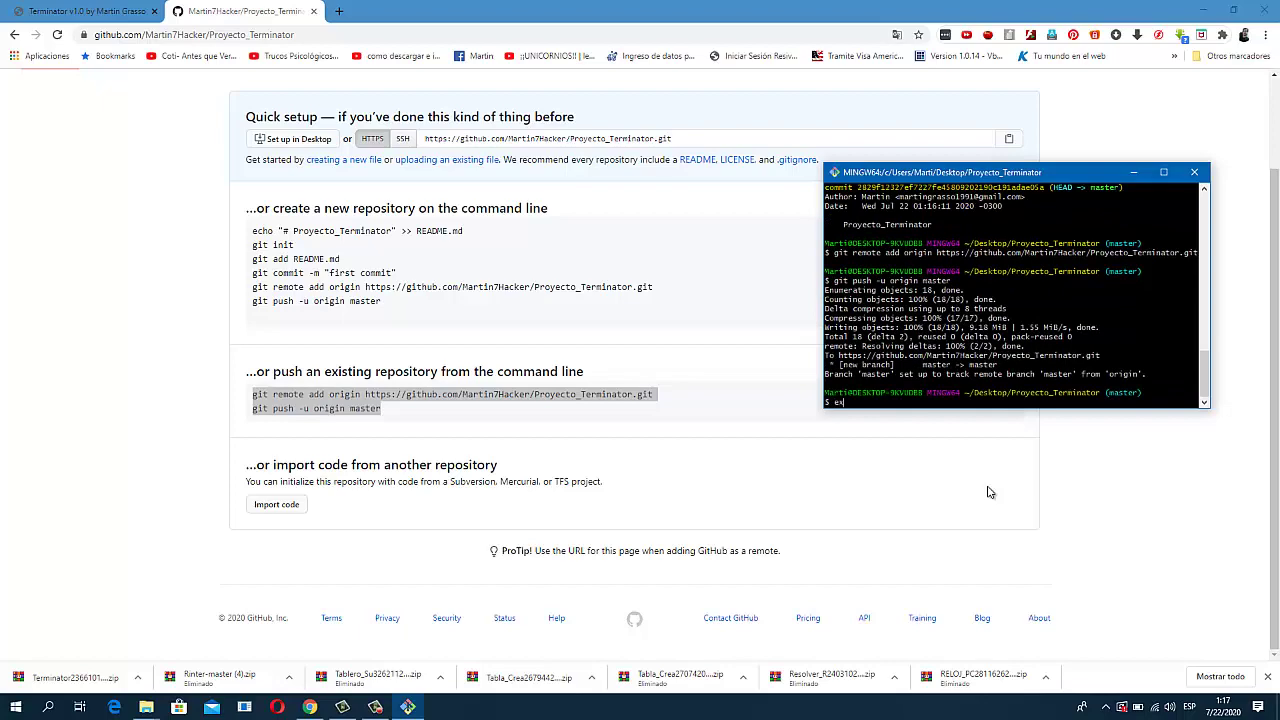
pyautogui.press('Return')
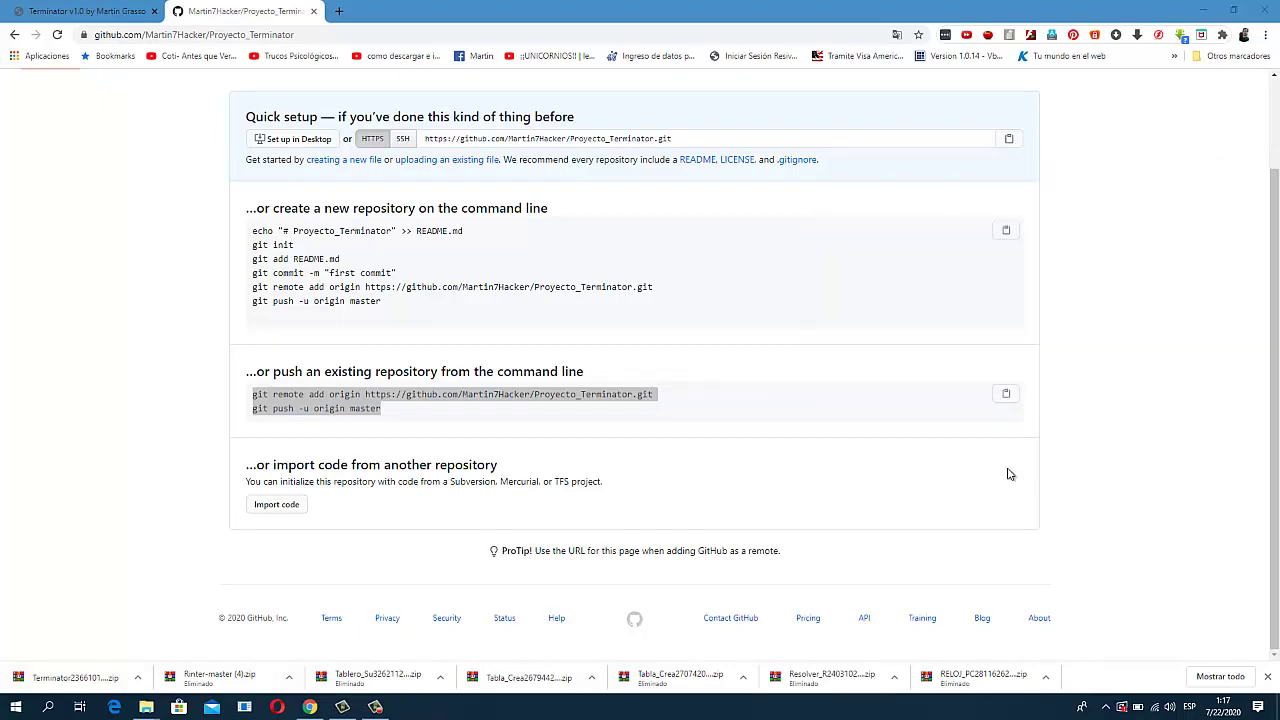
# Step: Reload the Proyecto_Terminator repository page on GitHub to check the pushed files
pyautogui.scroll(2, 1275, 427)
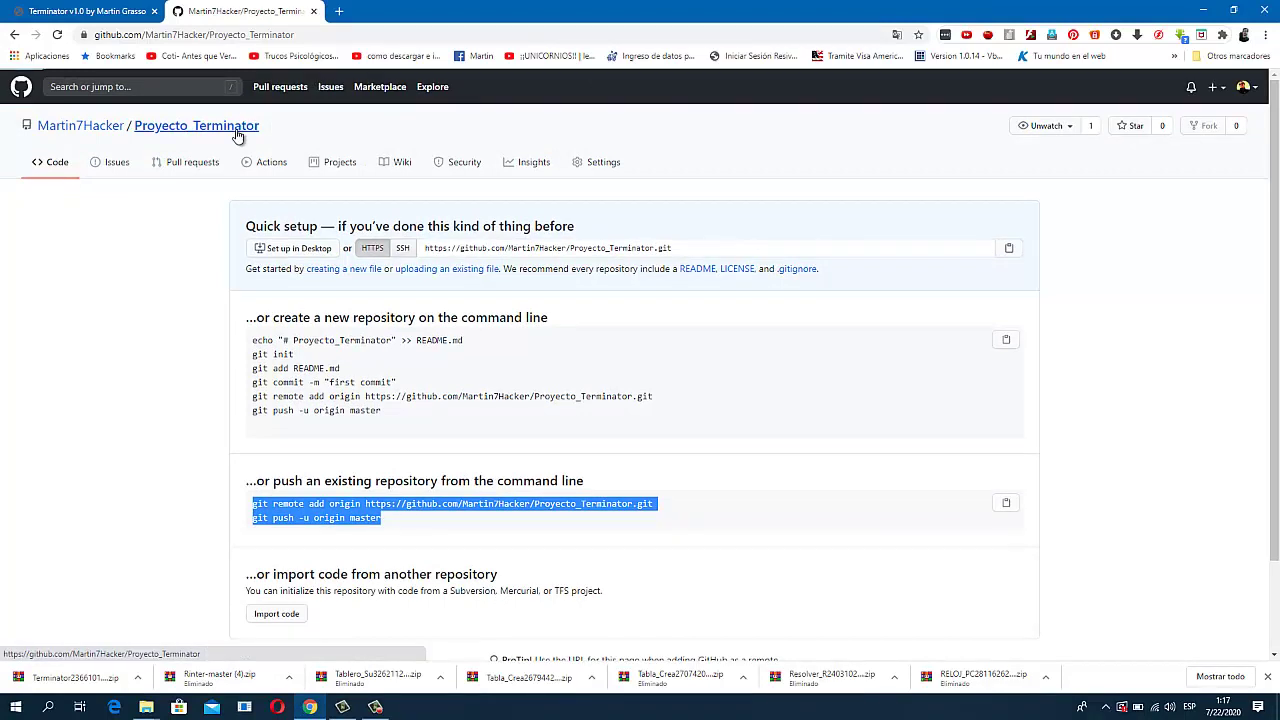
pyautogui.press('F5')
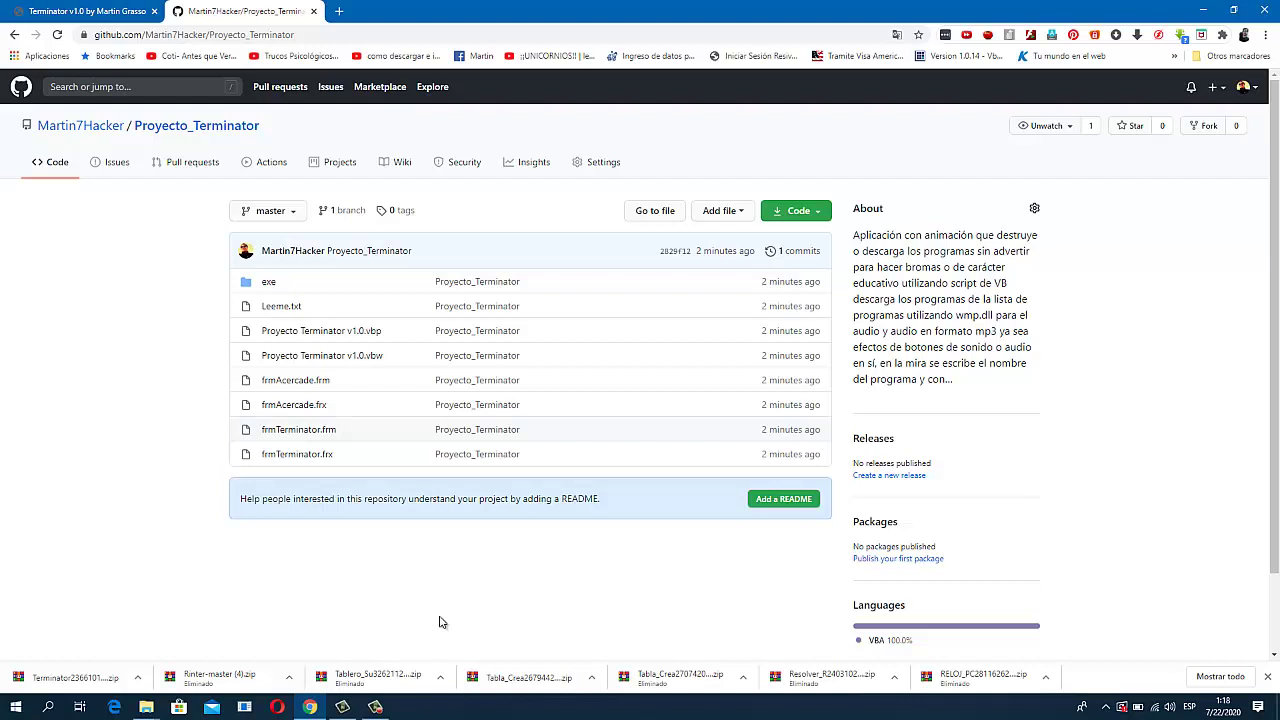
pyautogui.click(375, 707)
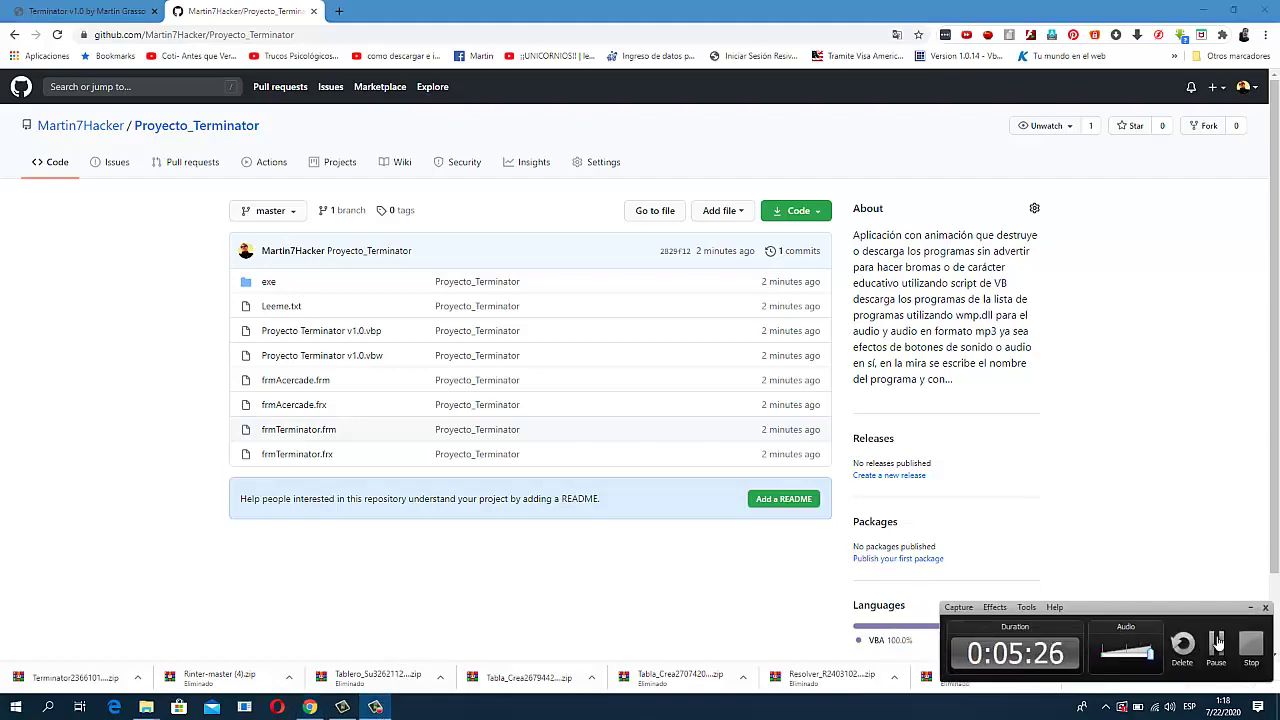